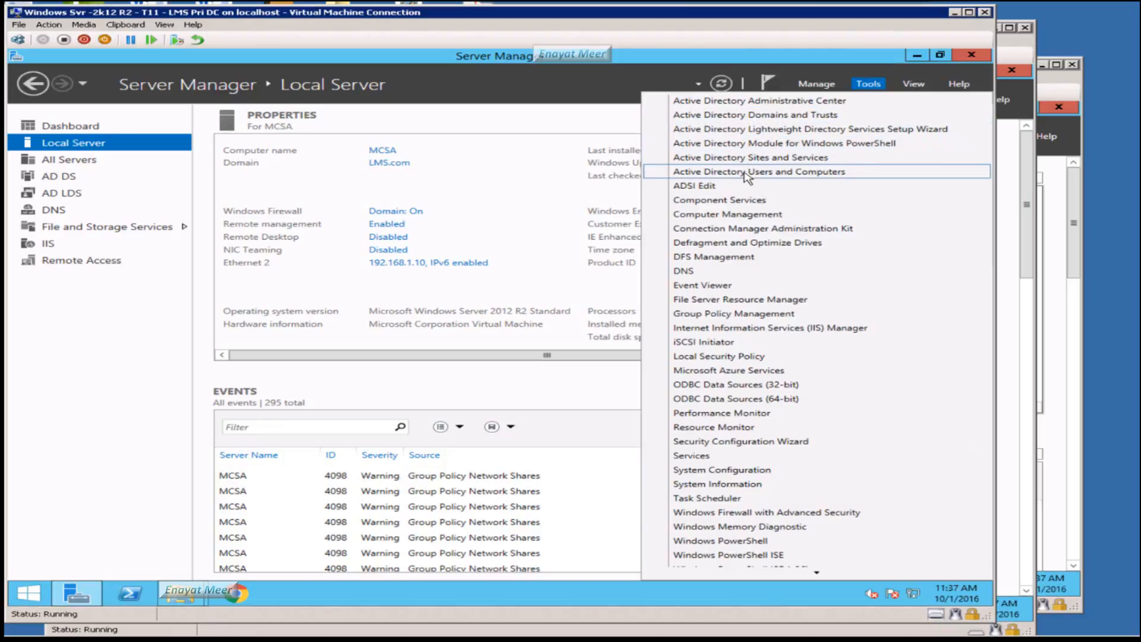
Step: Open Active Directory Users and Computers on the domain controller, and connect Management Studio on the LMSSQL machine to LMSSQL using Windows Authentication
left_click(746, 172)
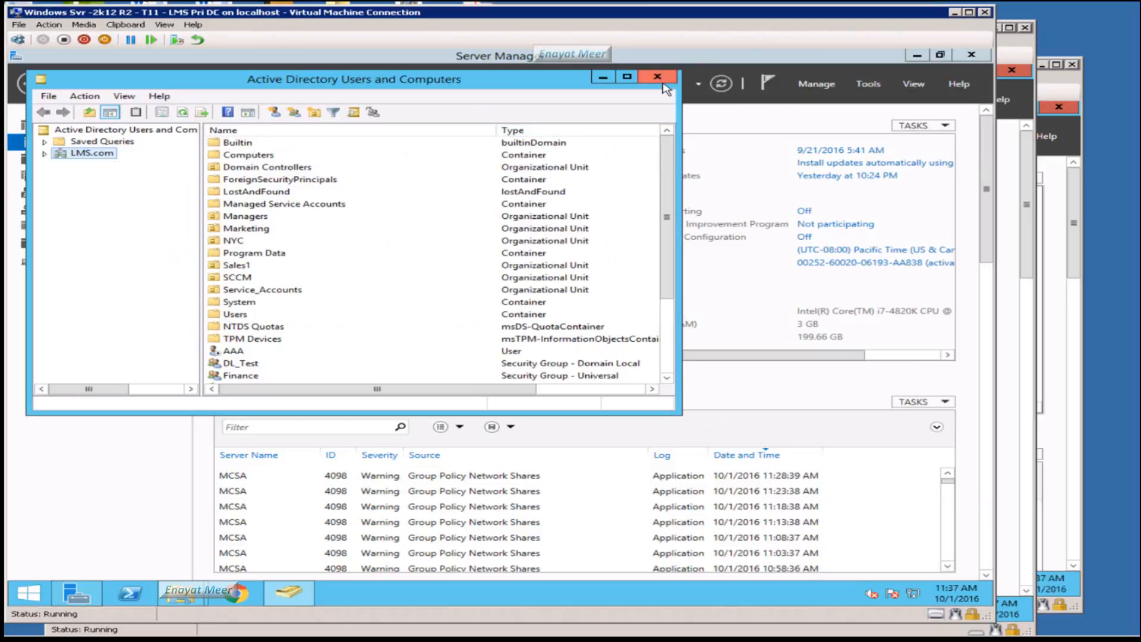
left_click(1056, 84)
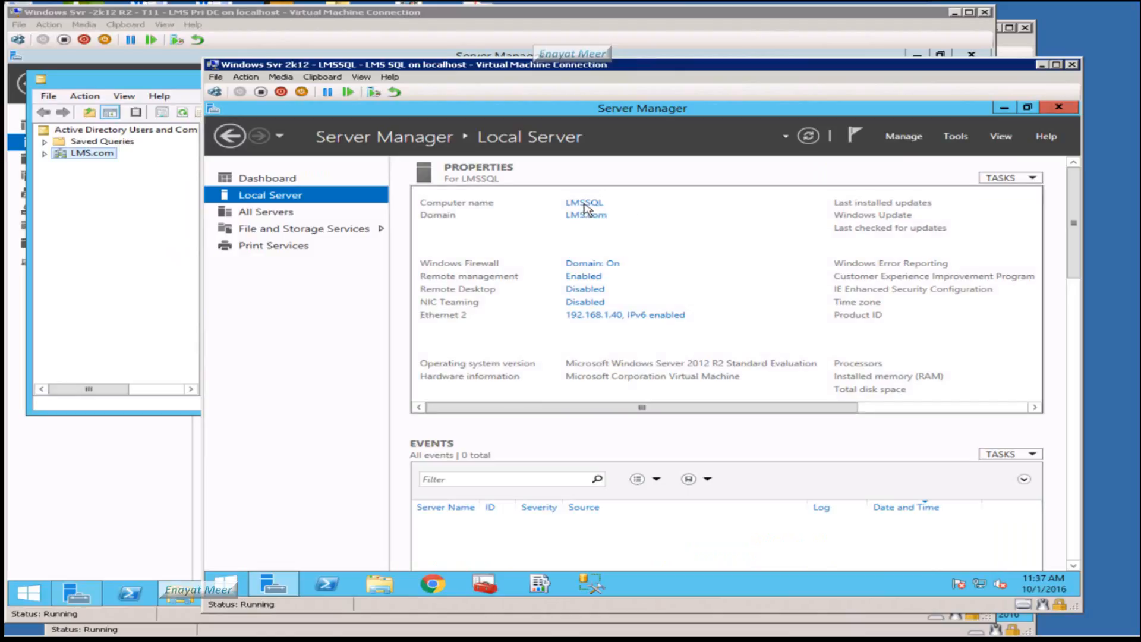
left_click(591, 585)
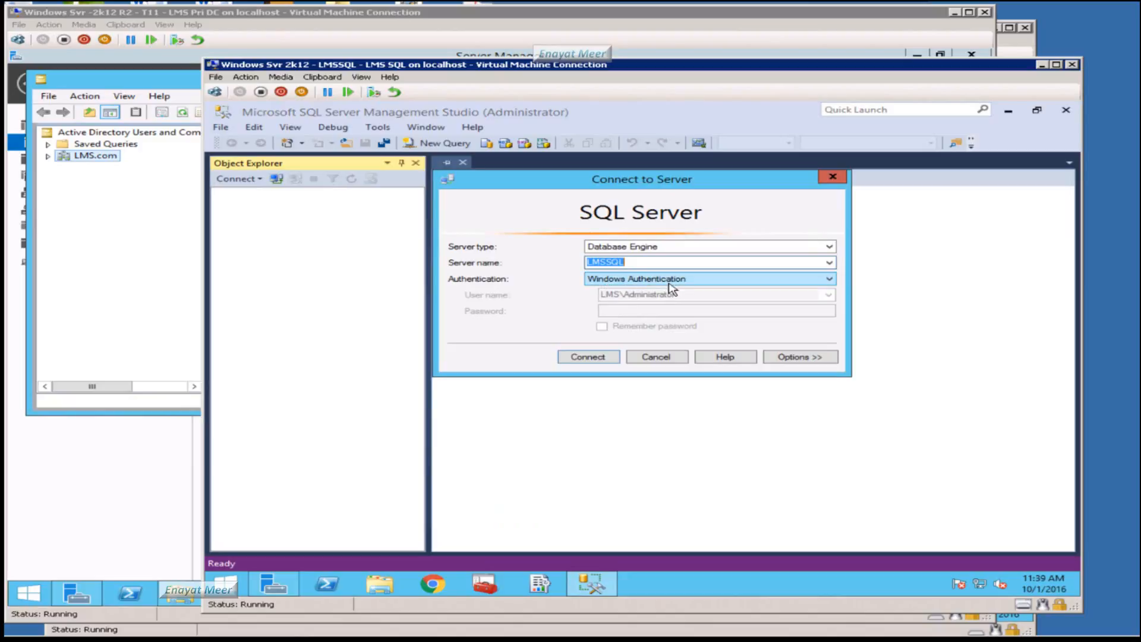
left_click(594, 358)
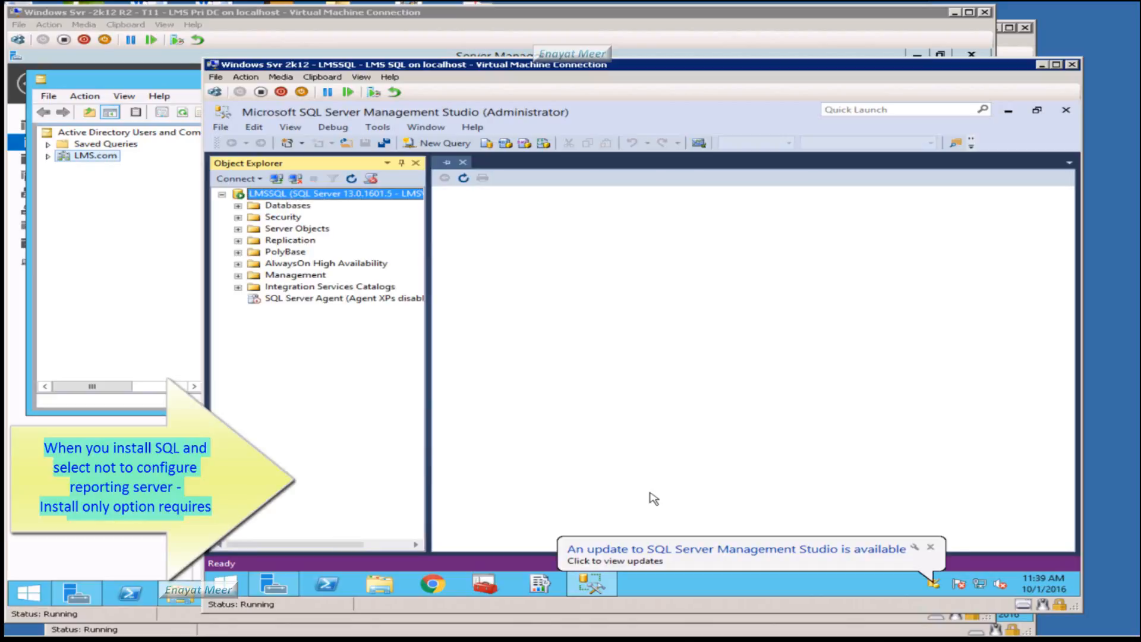
Step: Expand the Databases folder of the LMSSQL server and review System Databases, Database Snapshots and the CM_NY1 database
left_click(238, 206)
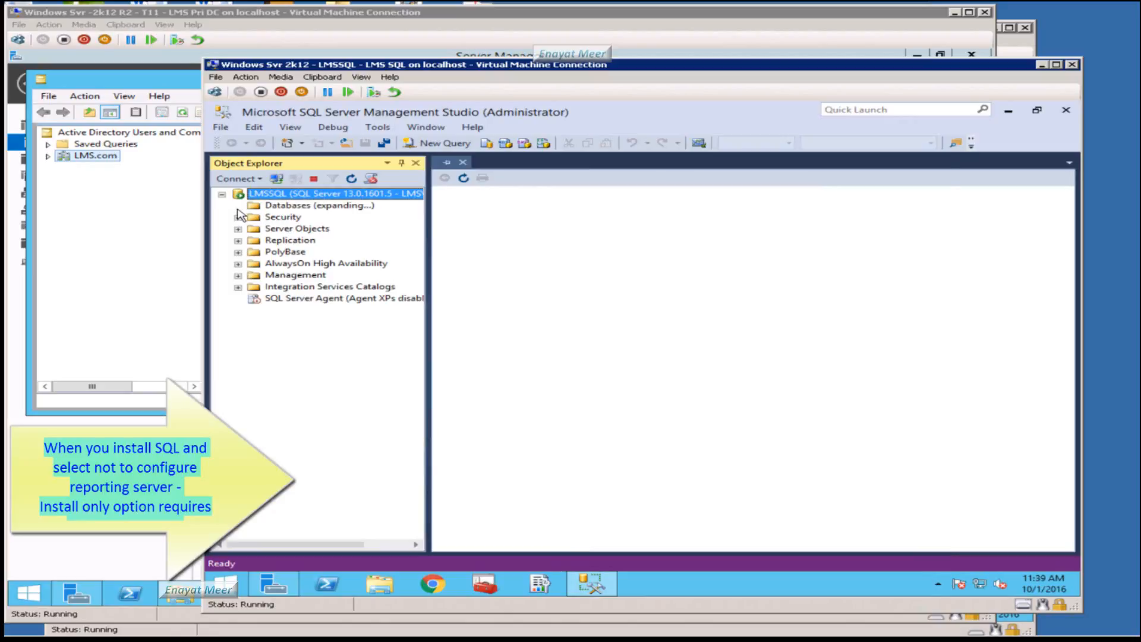
left_click(321, 218)
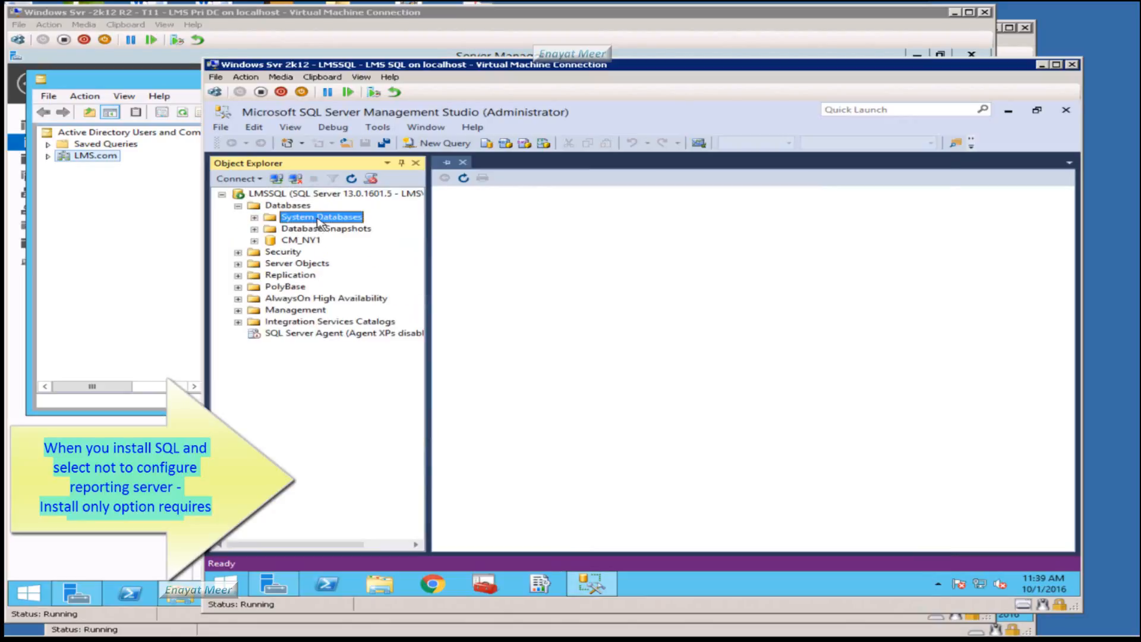
left_click(312, 230)
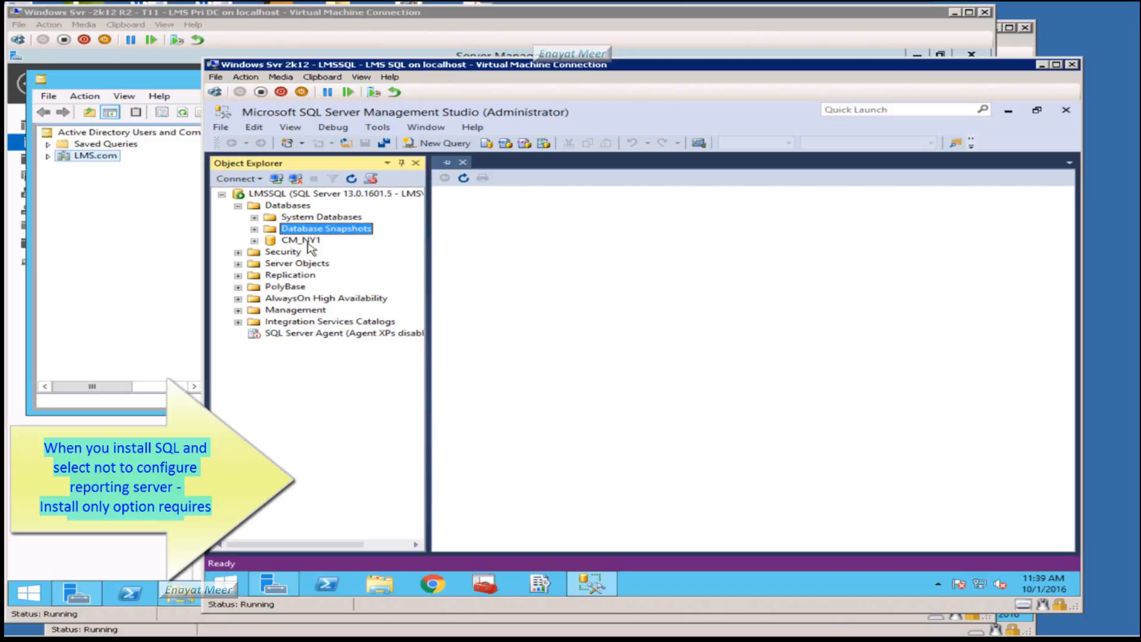
left_click(302, 239)
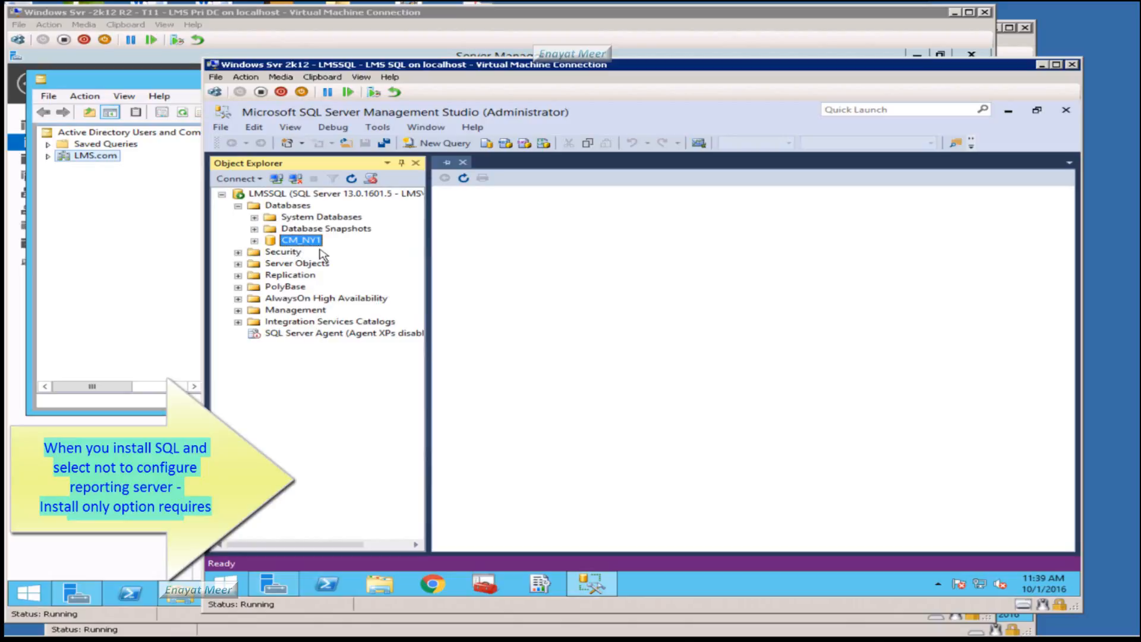
Step: On the domain controller, expand the LMS.com domain and go through the user accounts and security groups in the SCCM organizational unit
left_click(125, 250)
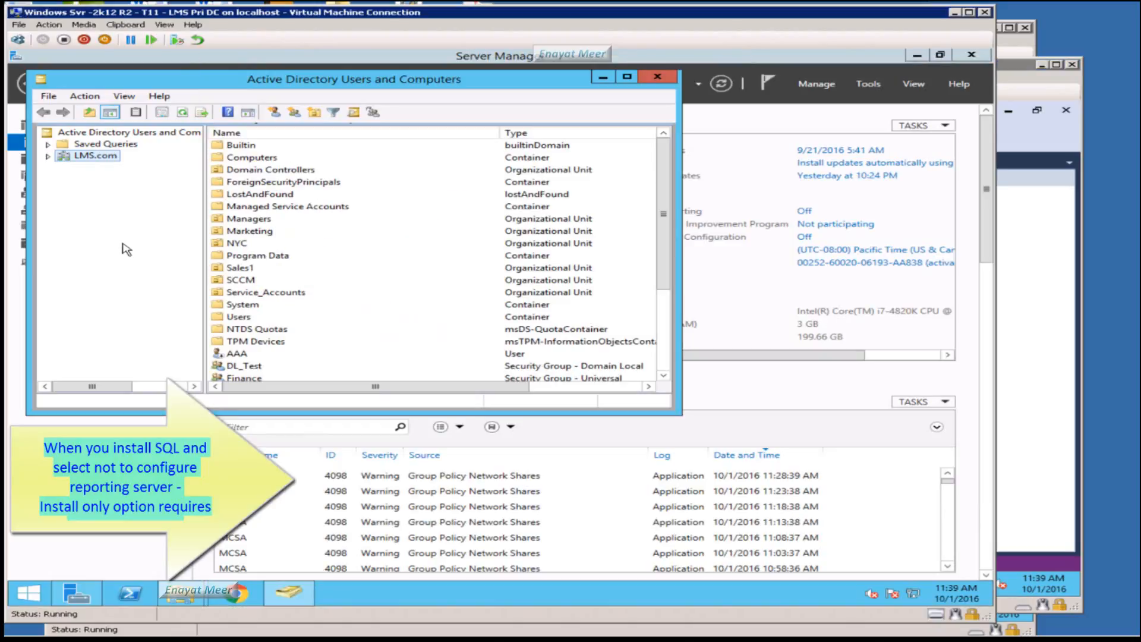
left_click(48, 156)
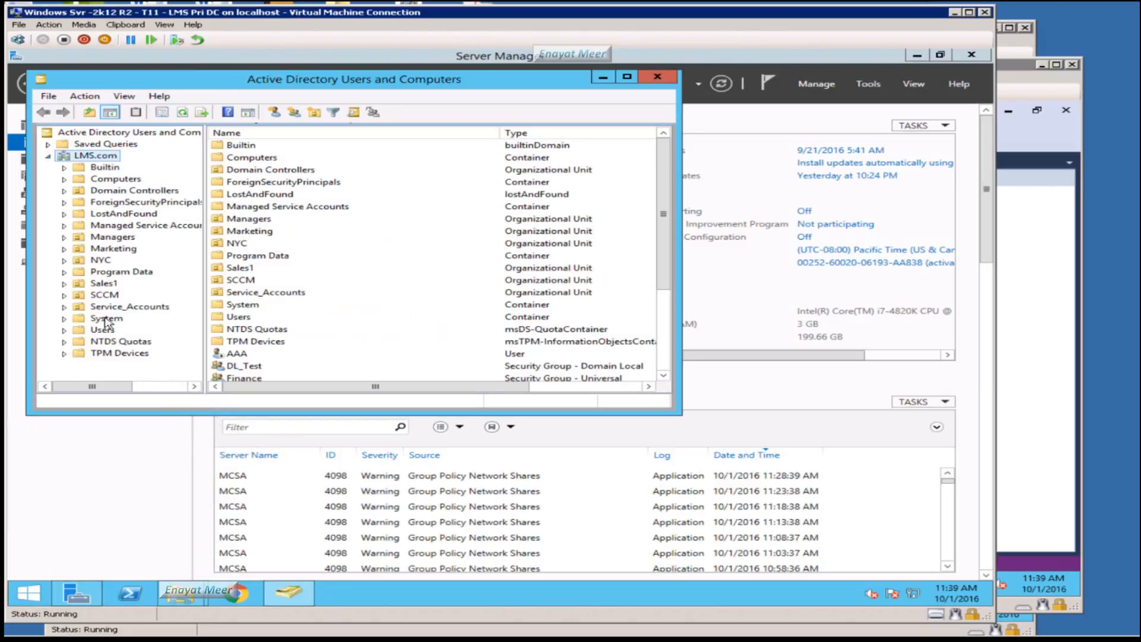
left_click(104, 295)
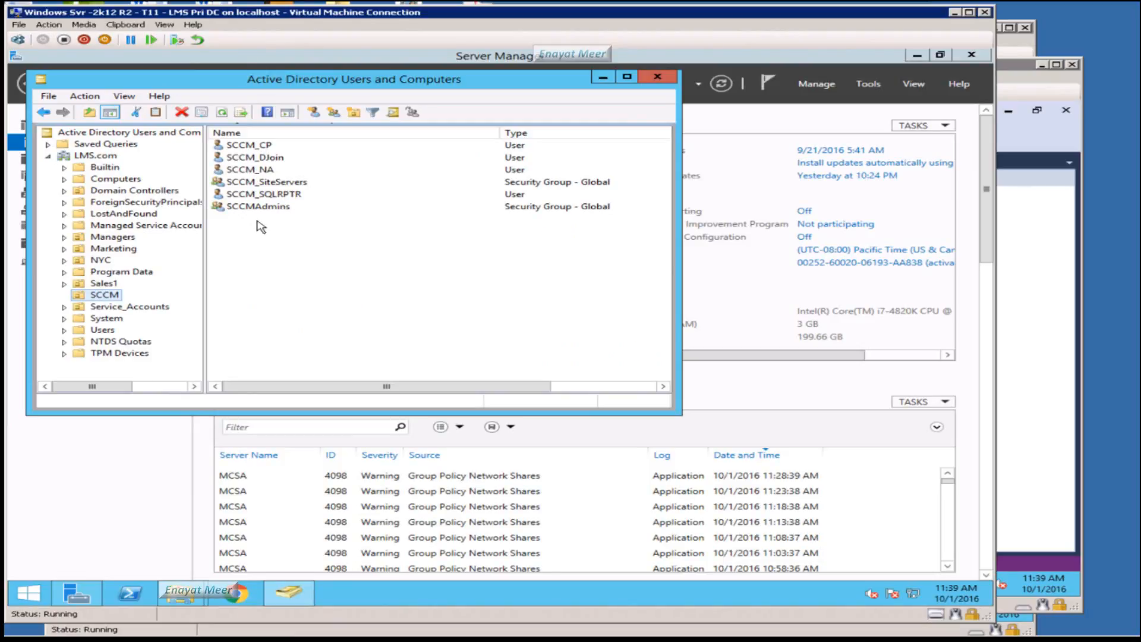
left_click(250, 150)
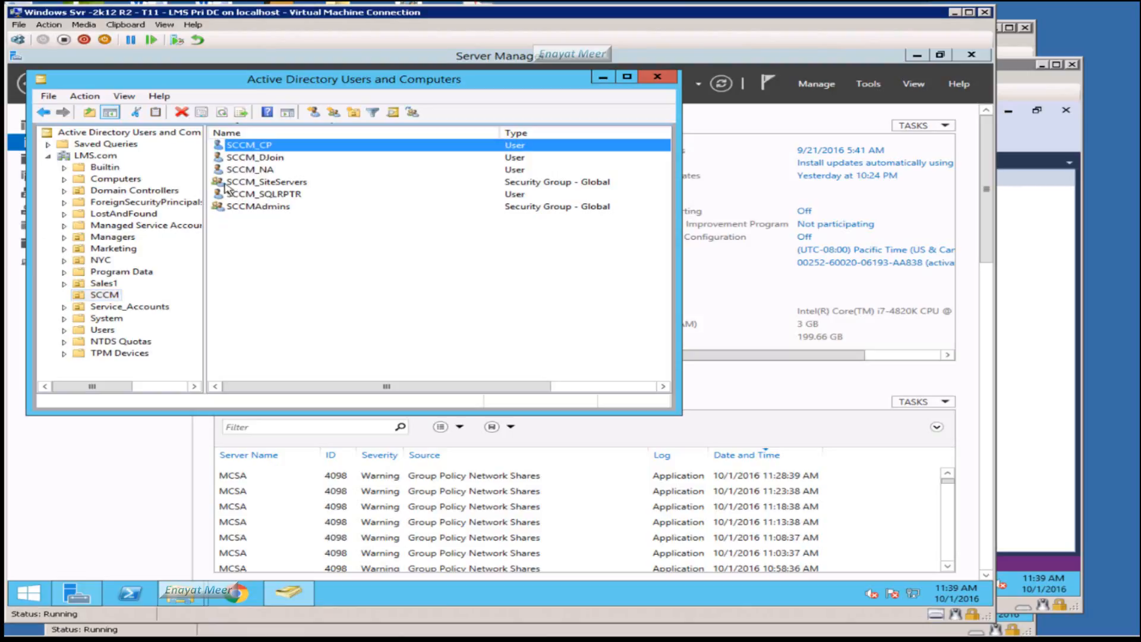
left_click(239, 159)
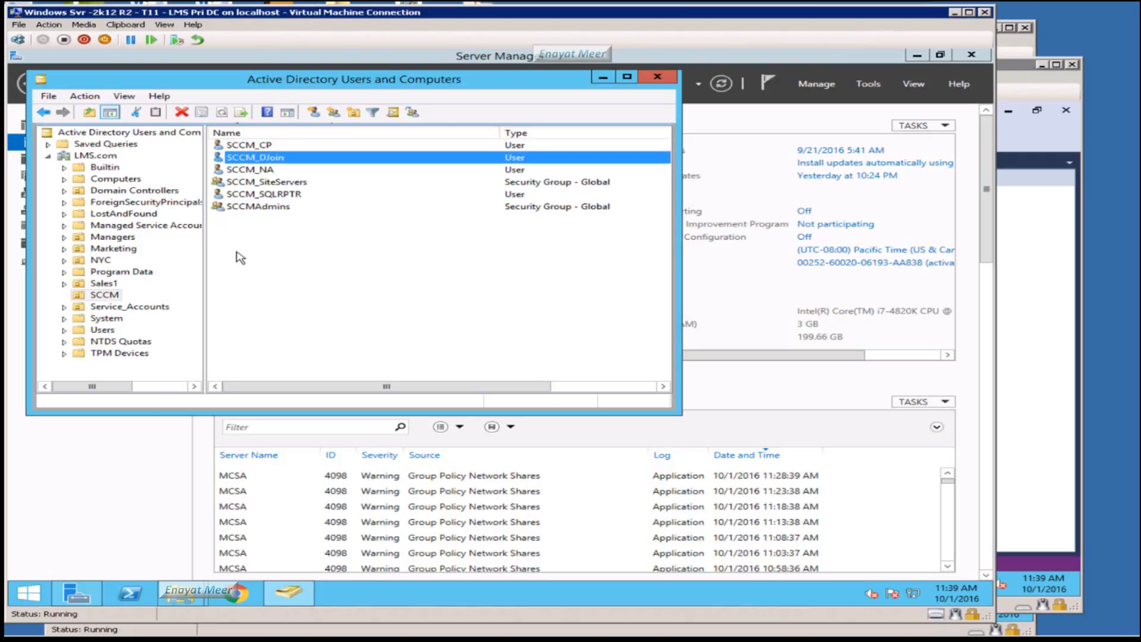
left_click(236, 170)
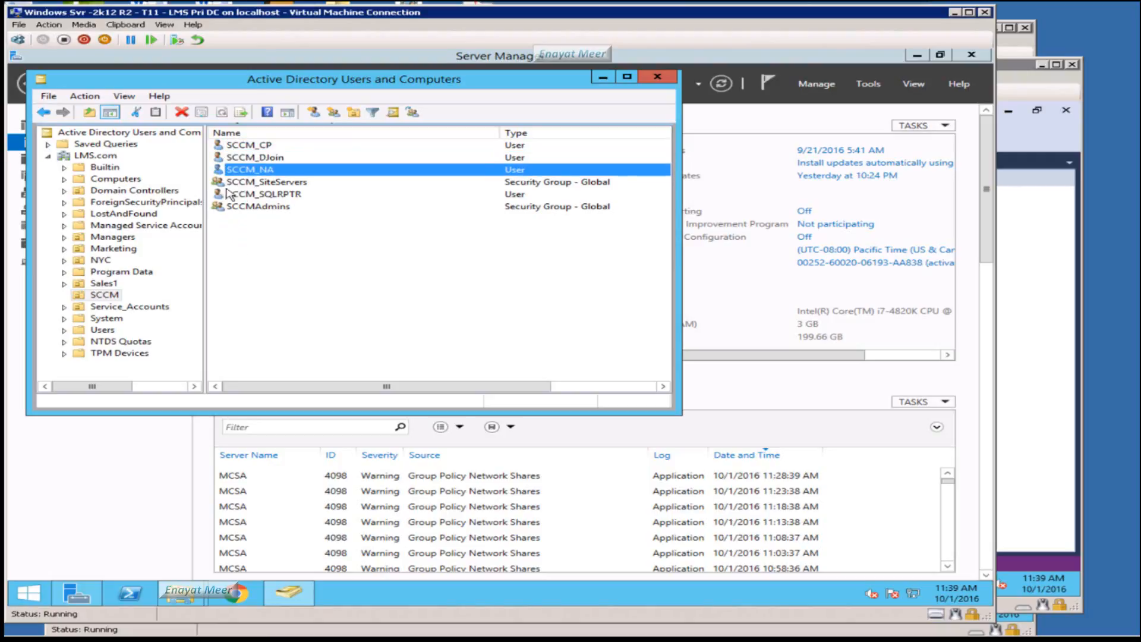
left_click(239, 183)
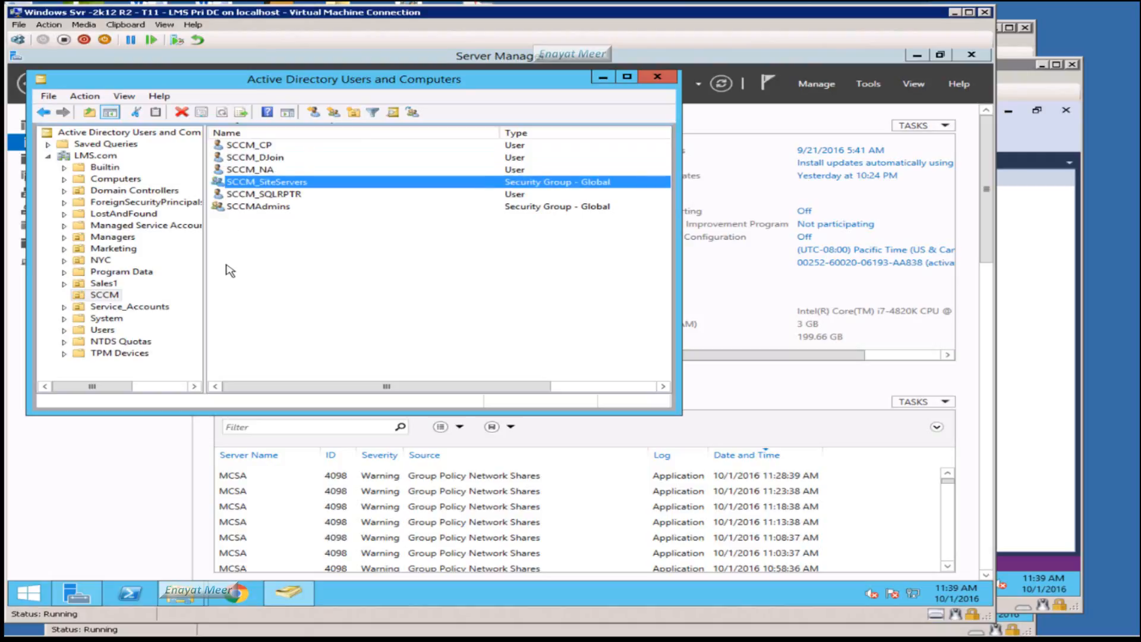
left_click(229, 195)
left_click(224, 208)
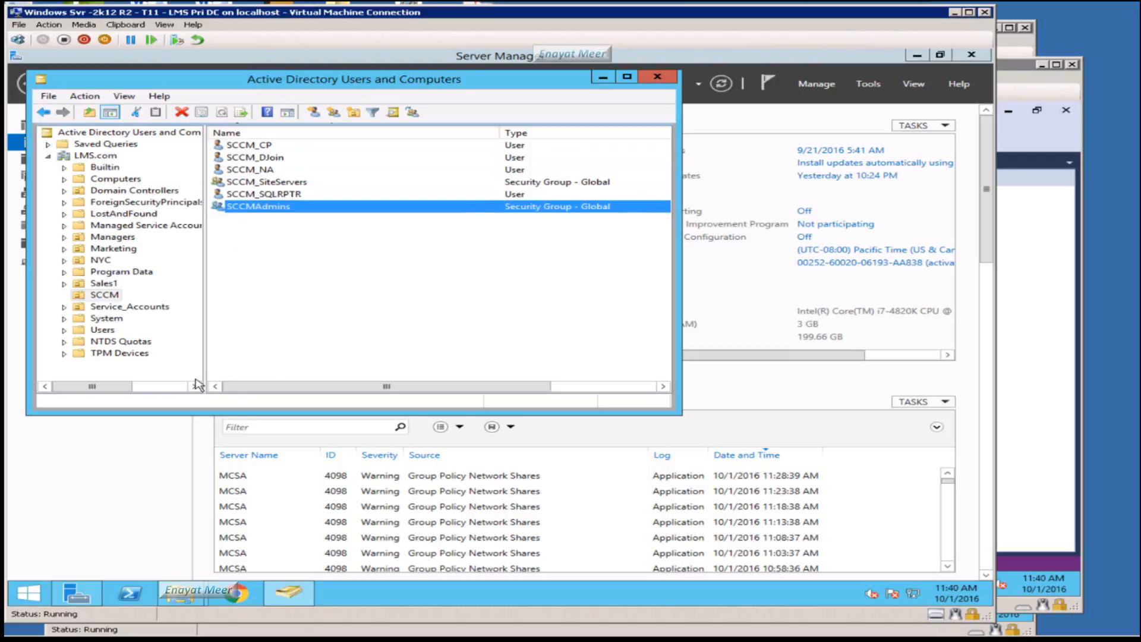
Step: Look through the objects in the LMS.com root and the Users container, and select the SCCM_SQLRPTR account in the SCCM organizational unit
left_click(96, 157)
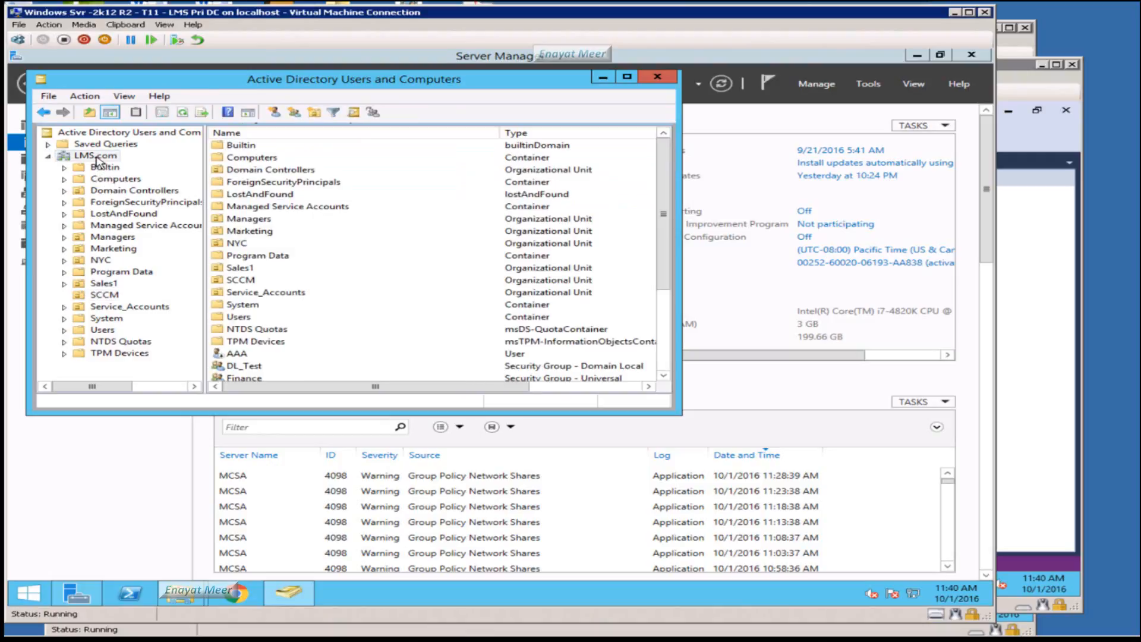
left_click_drag(664, 267, 664, 360)
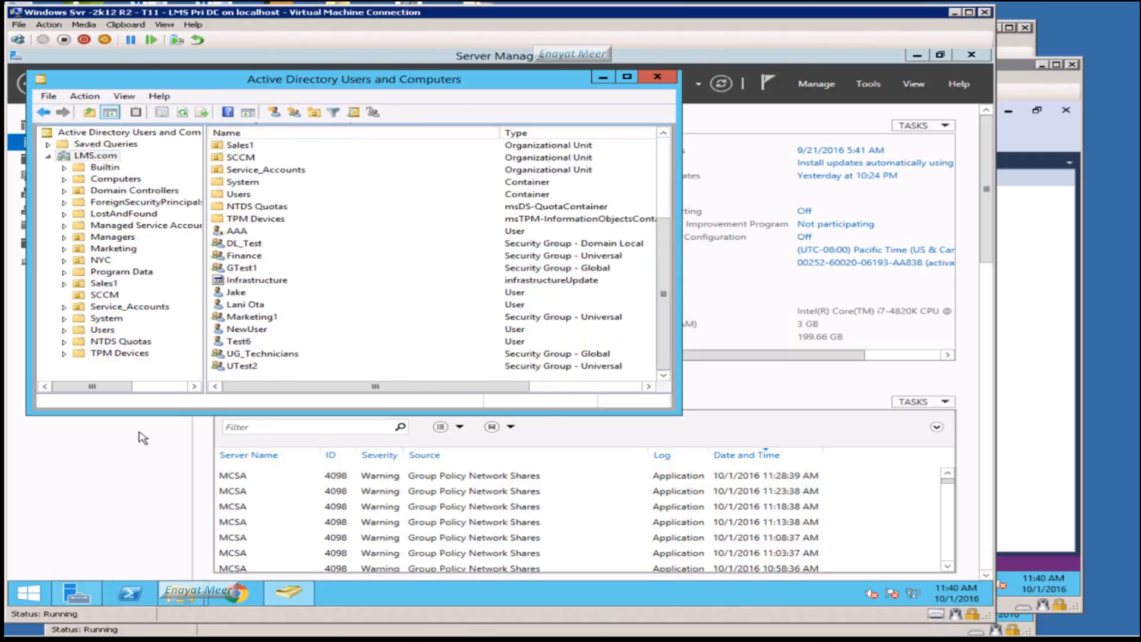
left_click(102, 330)
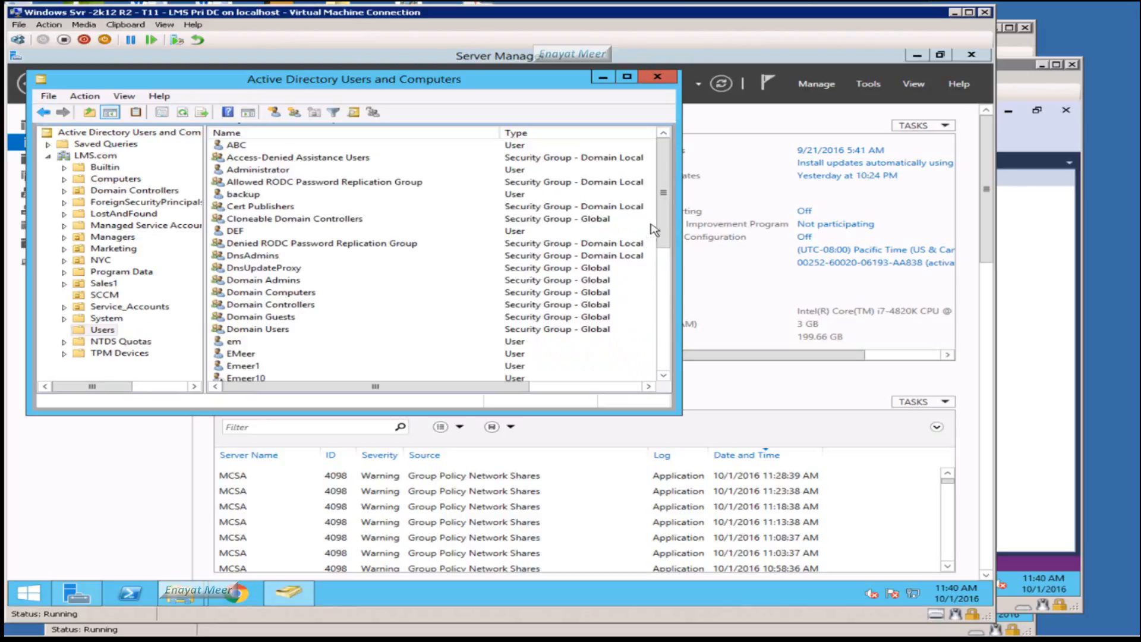
left_click_drag(664, 199, 652, 332)
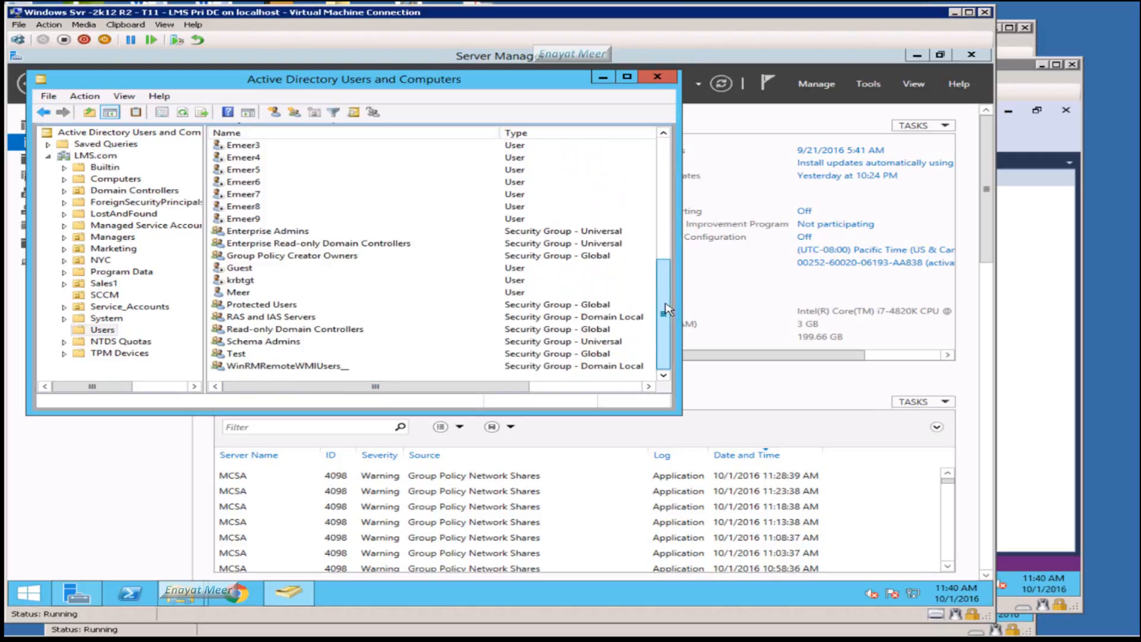
left_click_drag(664, 306, 666, 153)
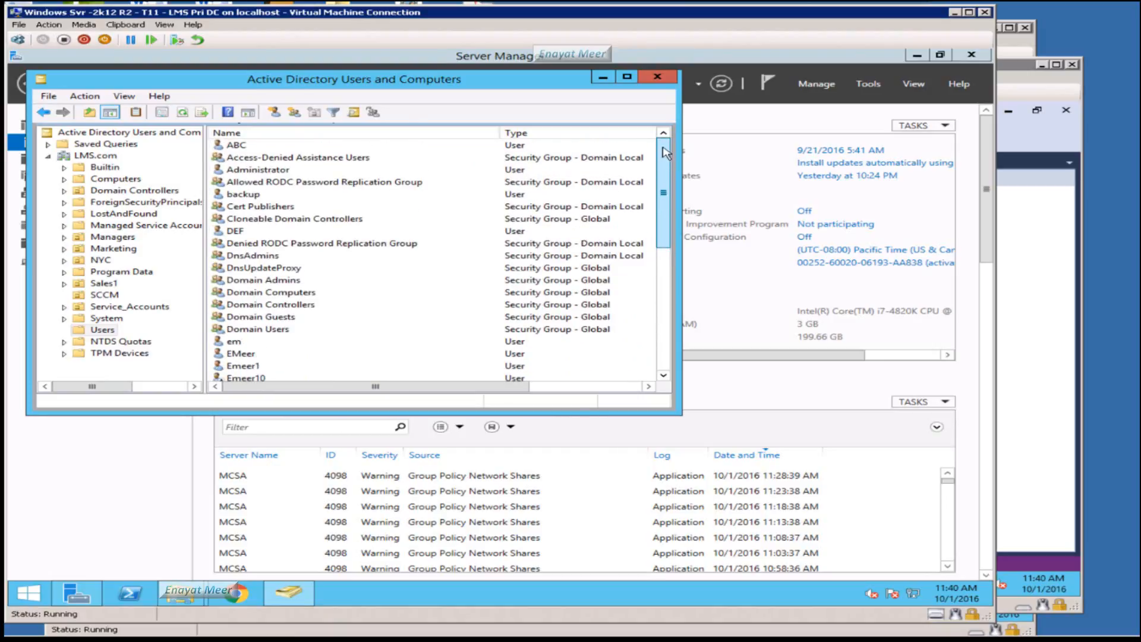
left_click(106, 297)
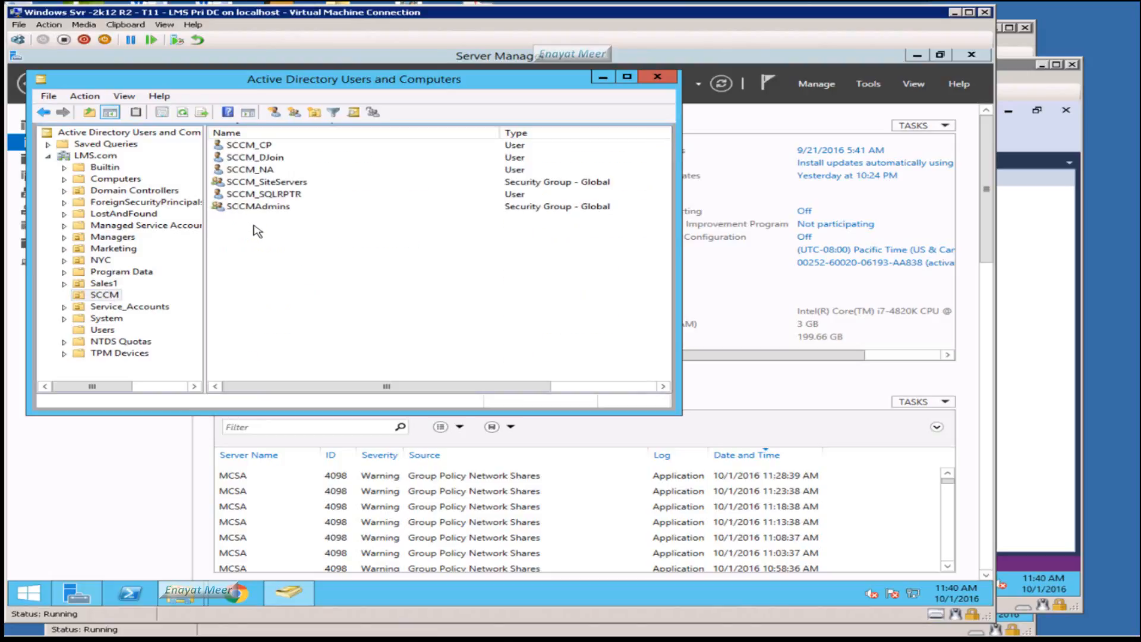
left_click(280, 196)
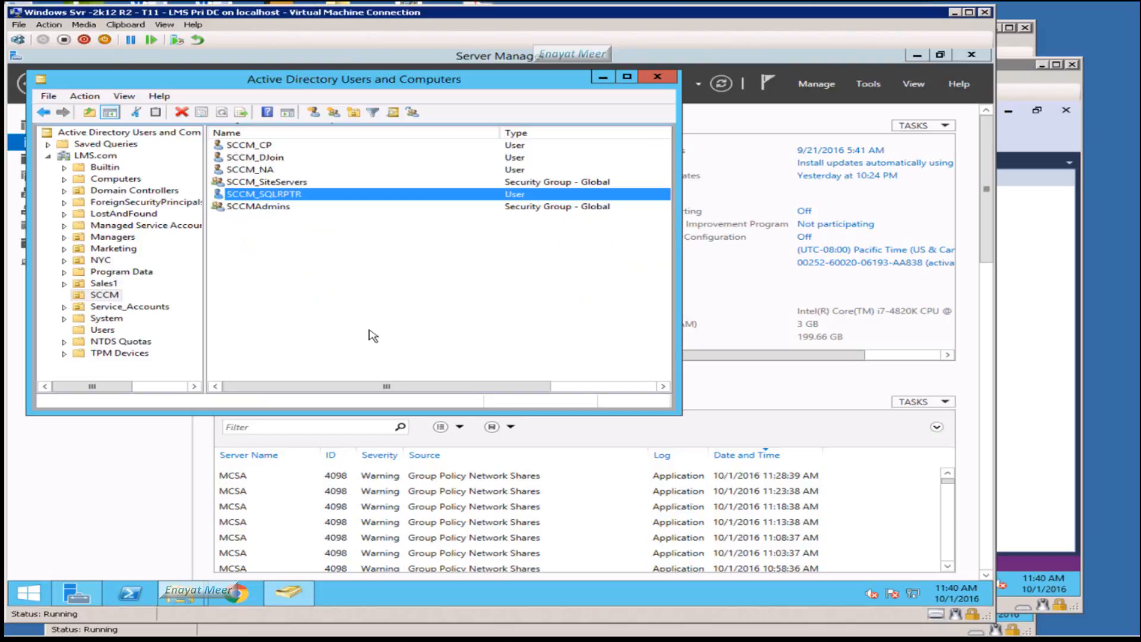
Step: On the LMSSQL machine, launch the Services console from PowerShell, jump to the services starting with S and widen the Name column
left_click(1024, 370)
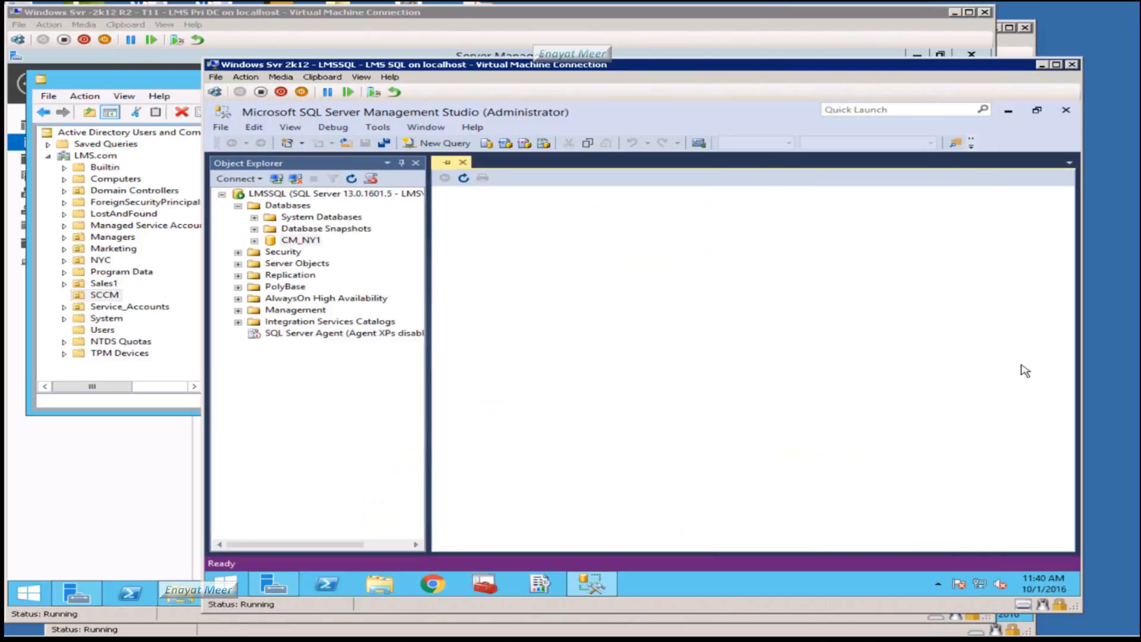
left_click(325, 585)
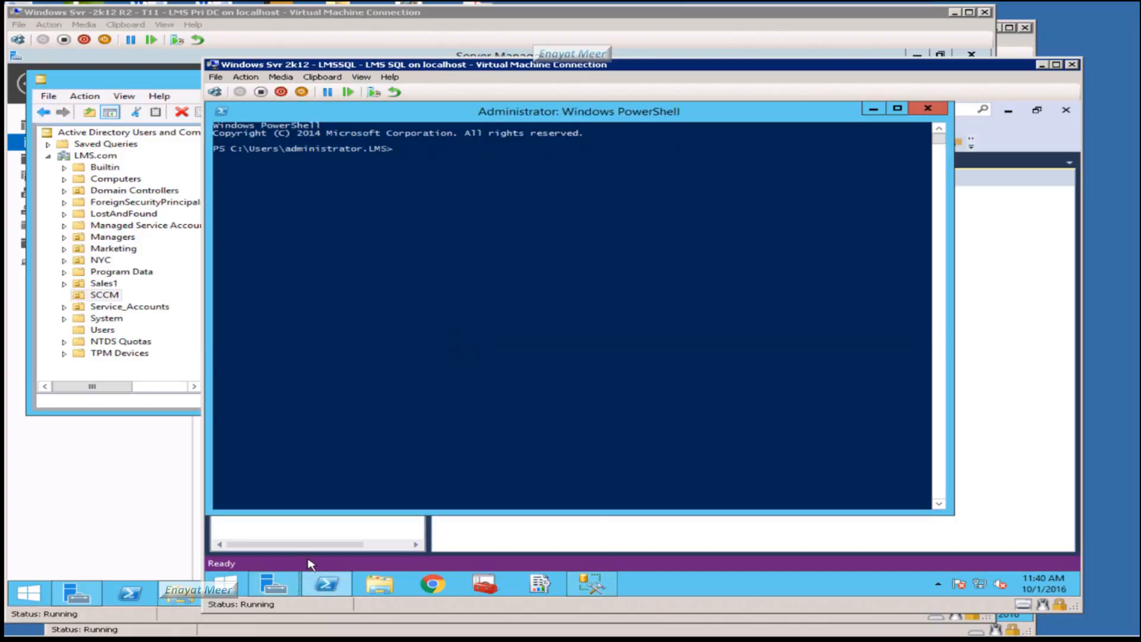
type("services.m")
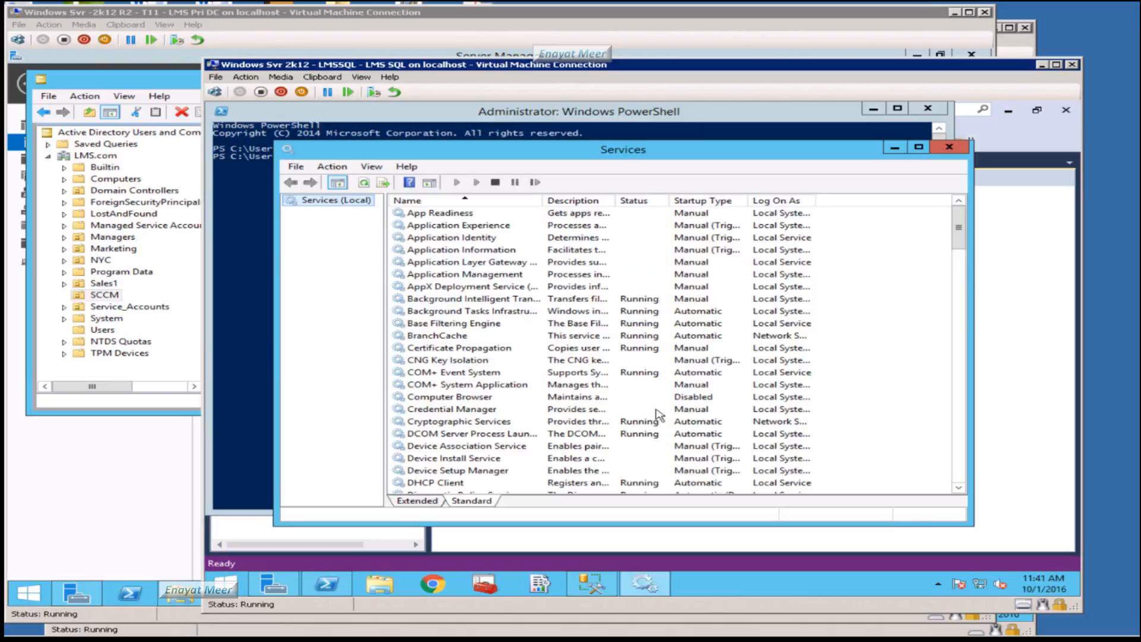
left_click(465, 386)
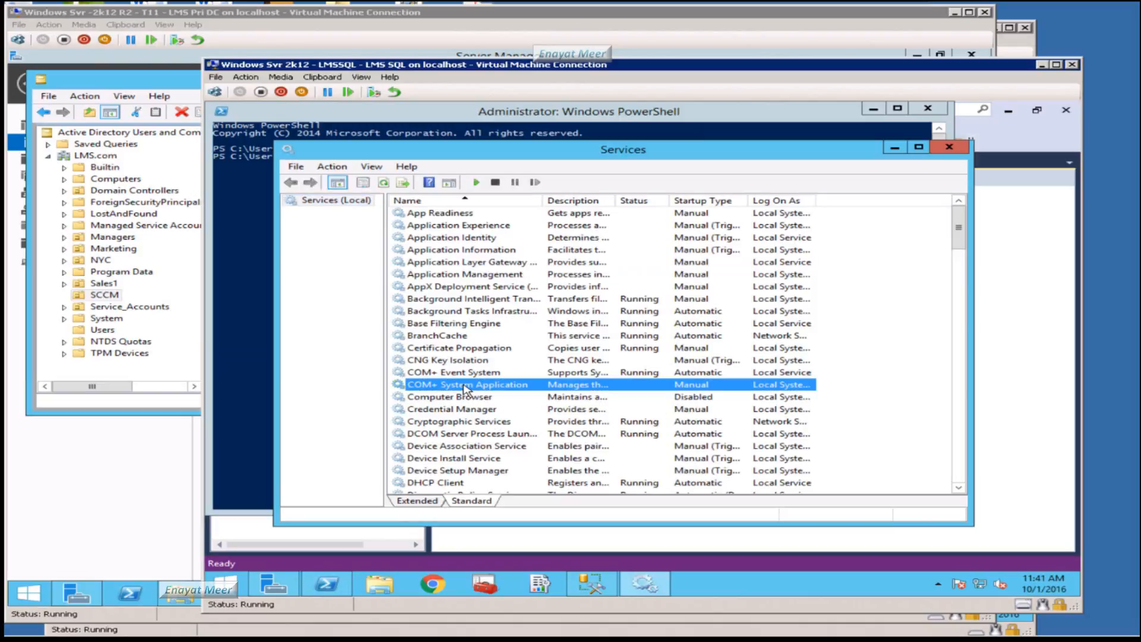
key("s")
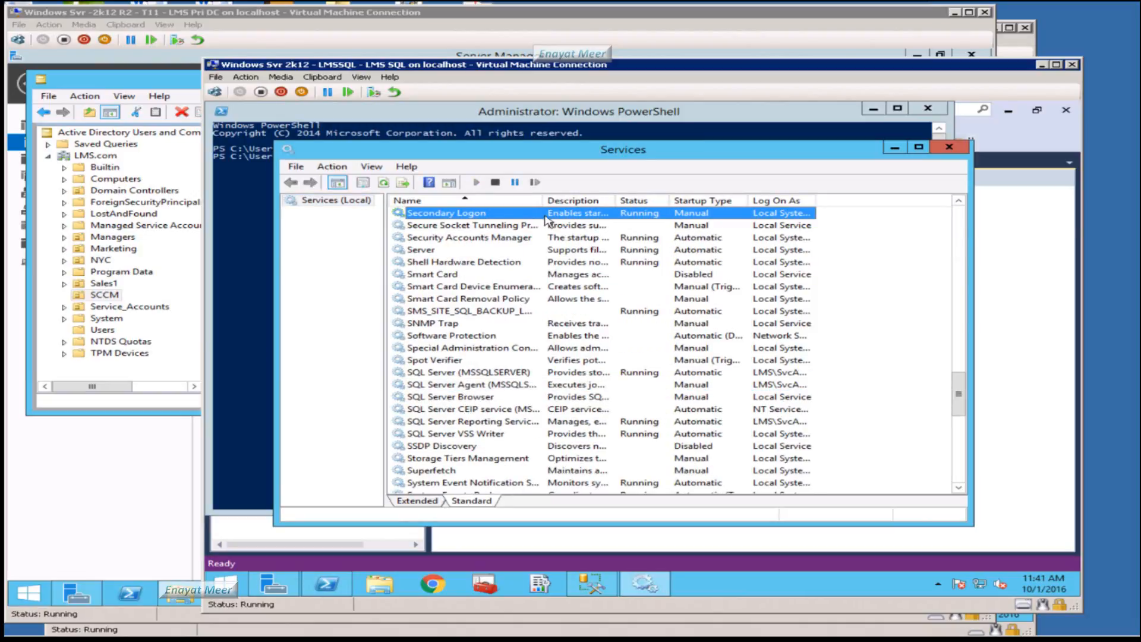
left_click_drag(542, 201, 613, 219)
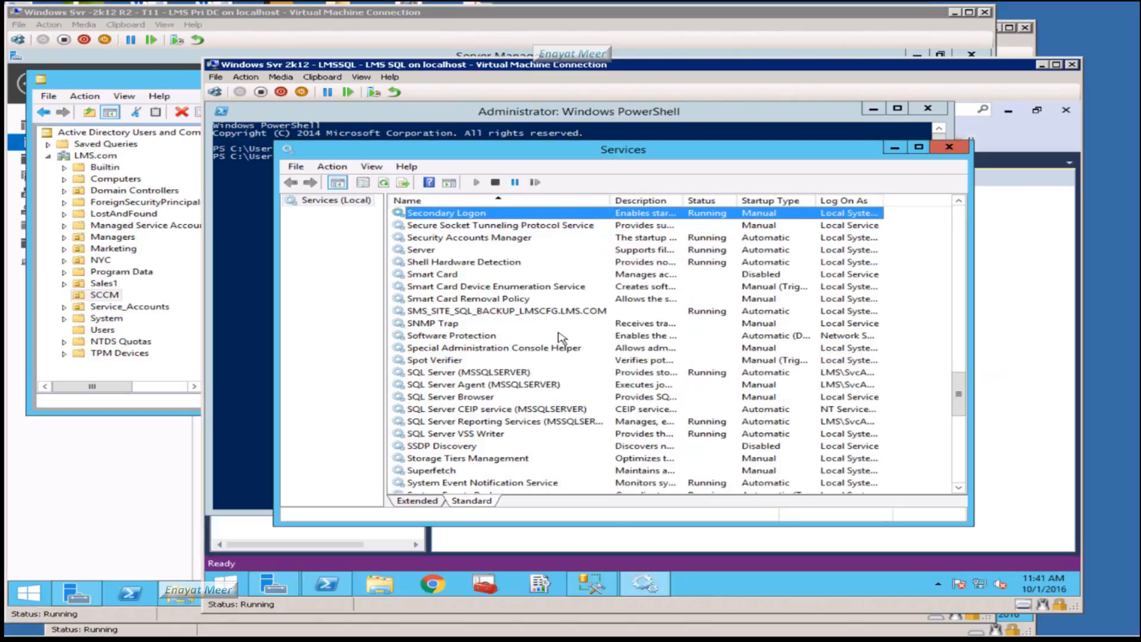
Step: Review the SQL Server services one by one, from SQL Server (MSSQLSERVER) through Reporting Services to SQL Server VSS Writer
left_click(441, 375)
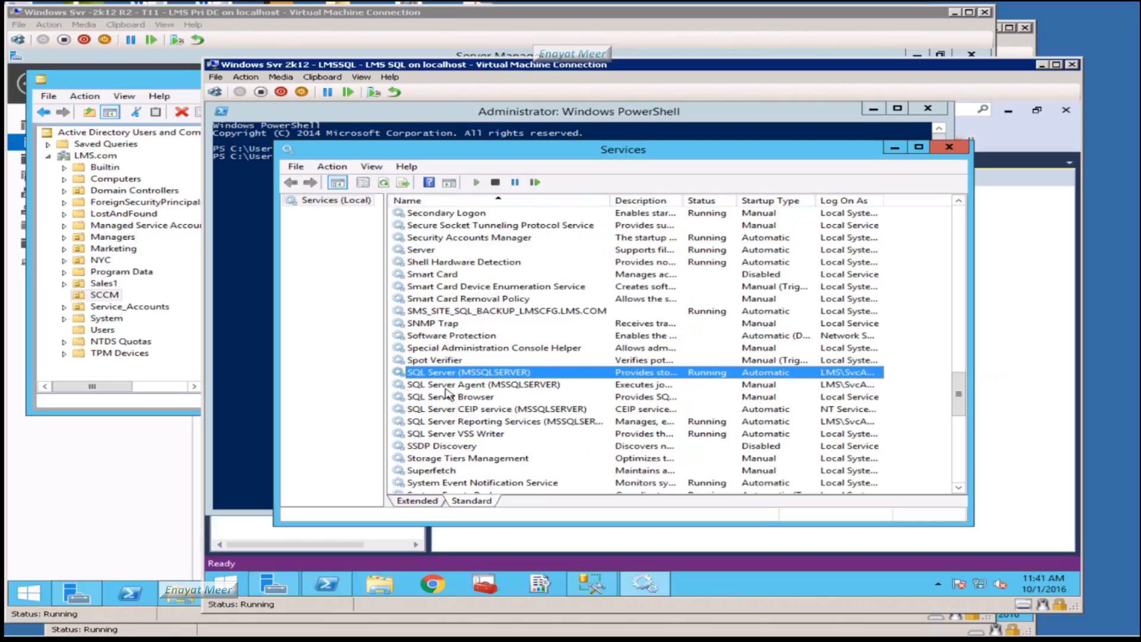
left_click(447, 387)
left_click(445, 398)
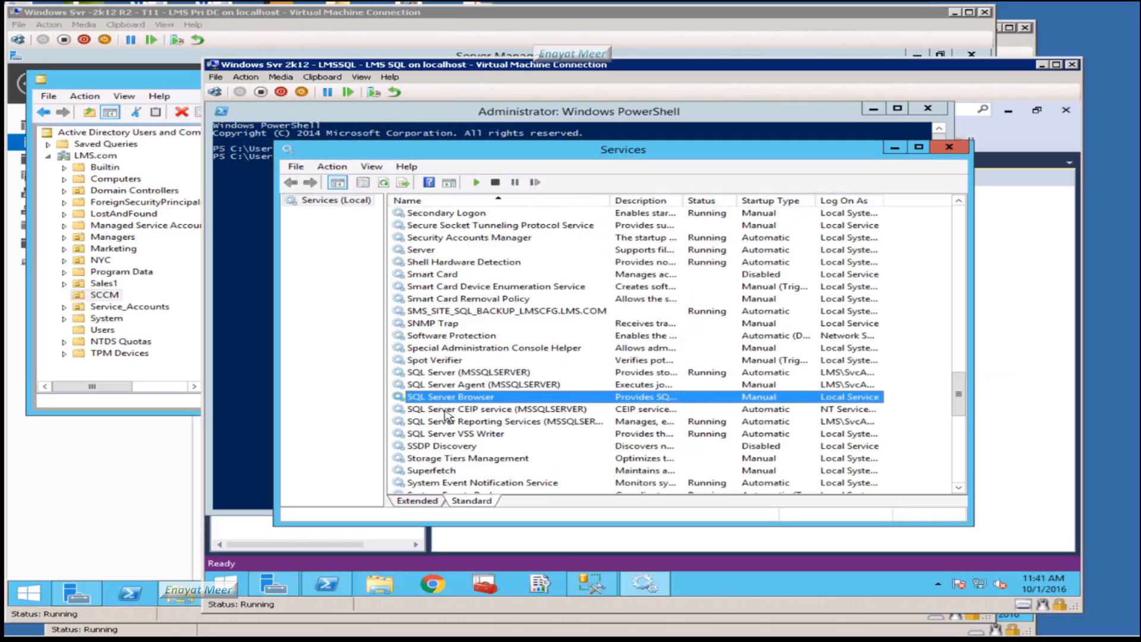
left_click(446, 411)
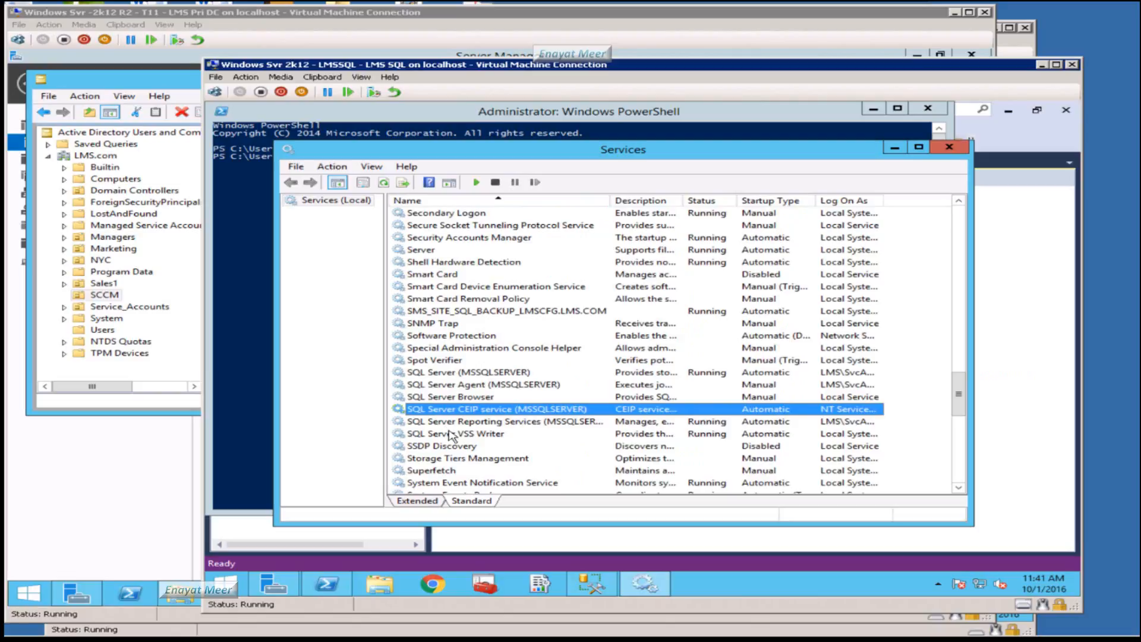
left_click(447, 421)
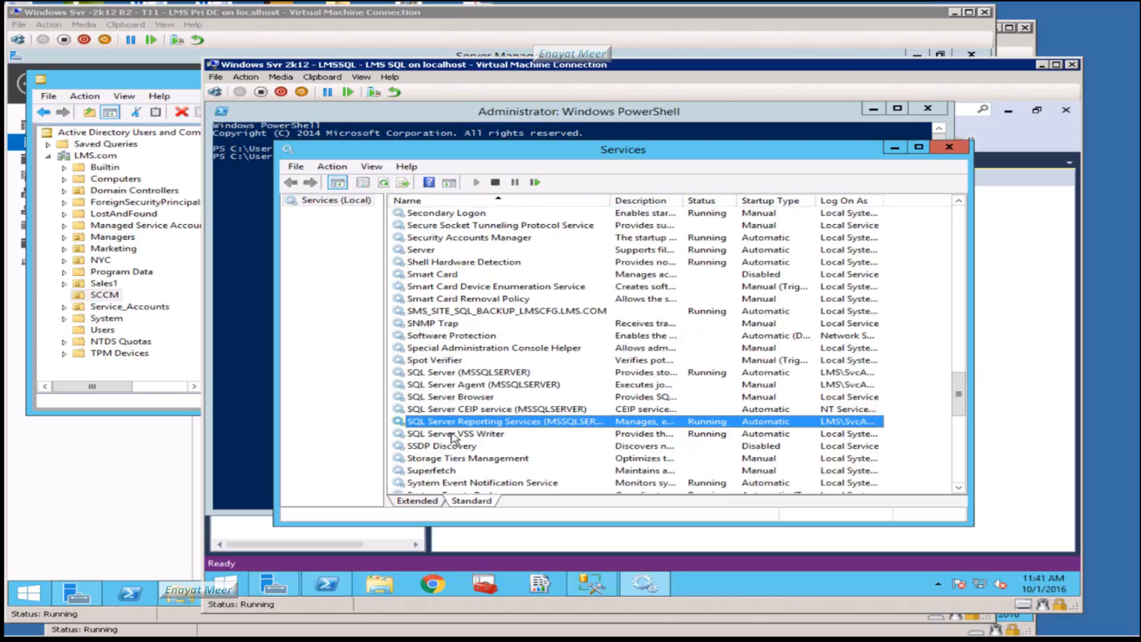
left_click(452, 434)
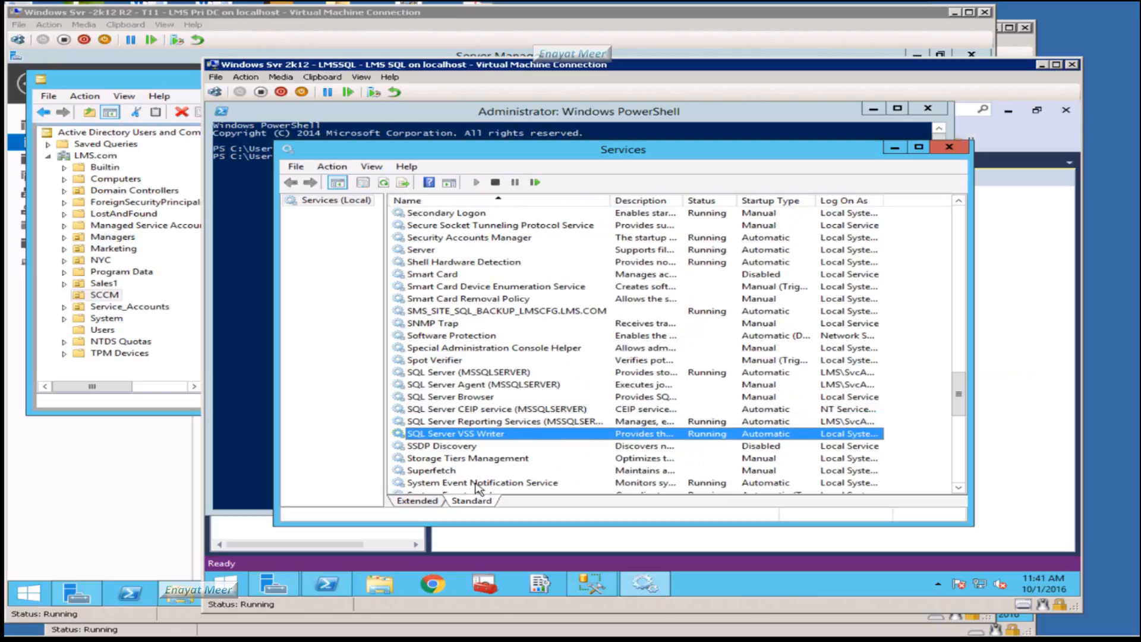
Step: Check the log-on account in the properties of the SQL Server (MSSQLSERVER) service
left_click(484, 375)
right_click(484, 377)
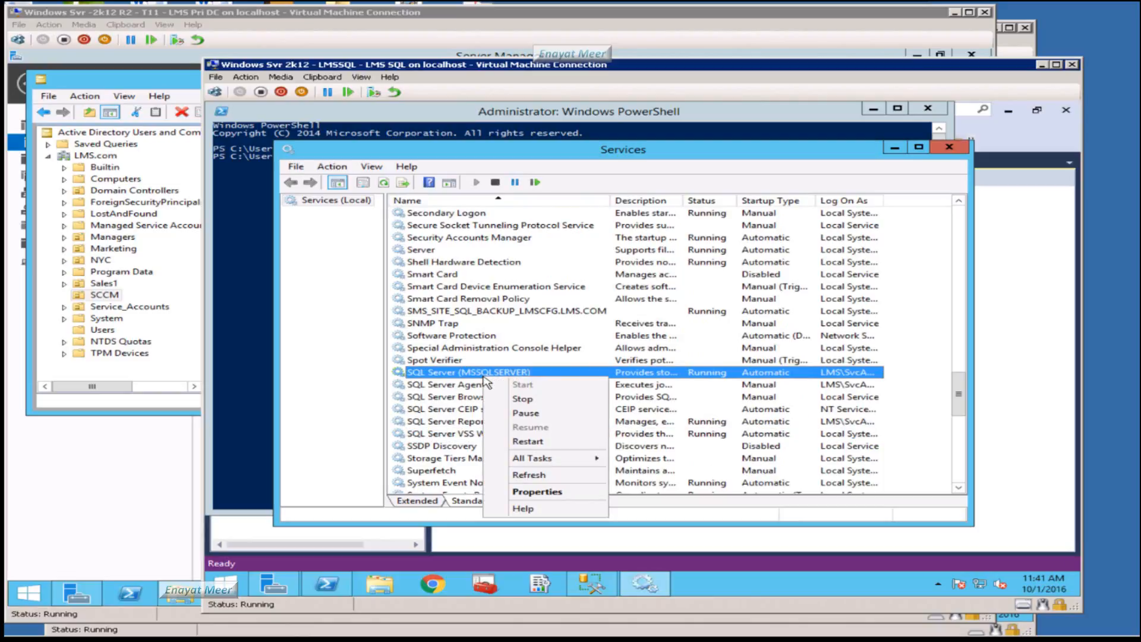
left_click(537, 492)
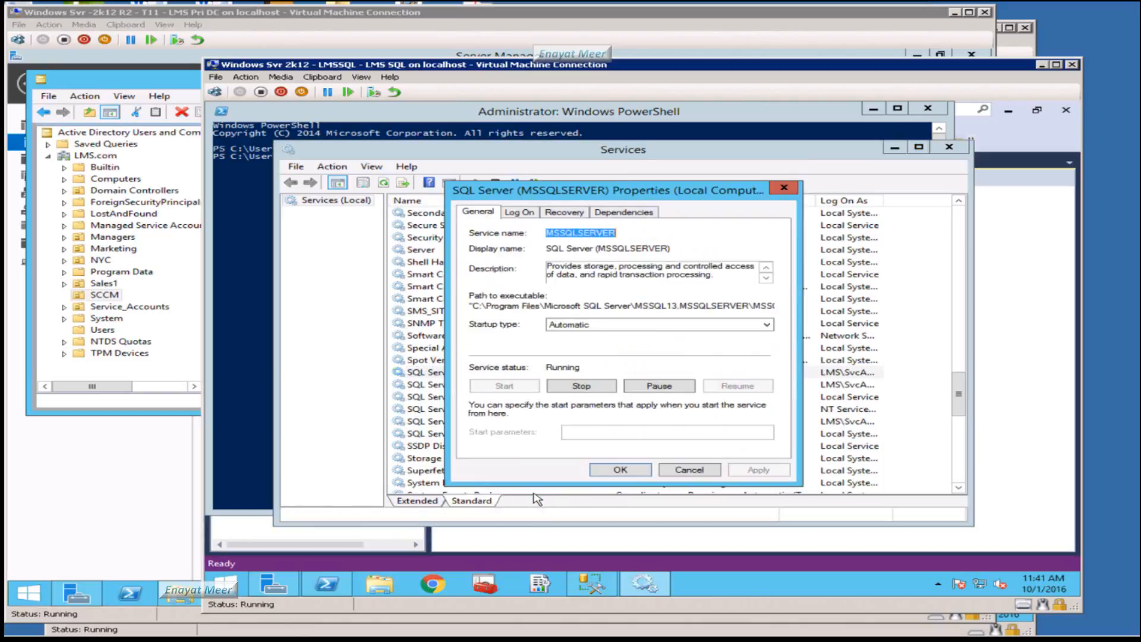
left_click(520, 212)
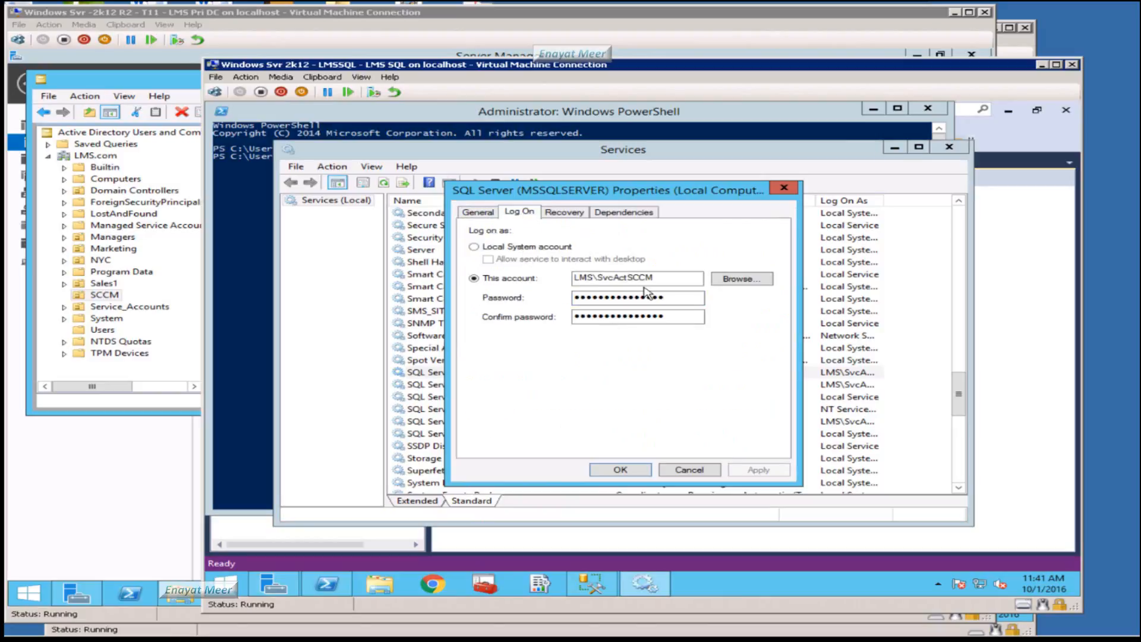
Step: On the domain controller, search the LMS.com domain for accounts matching svcact
left_click(85, 157)
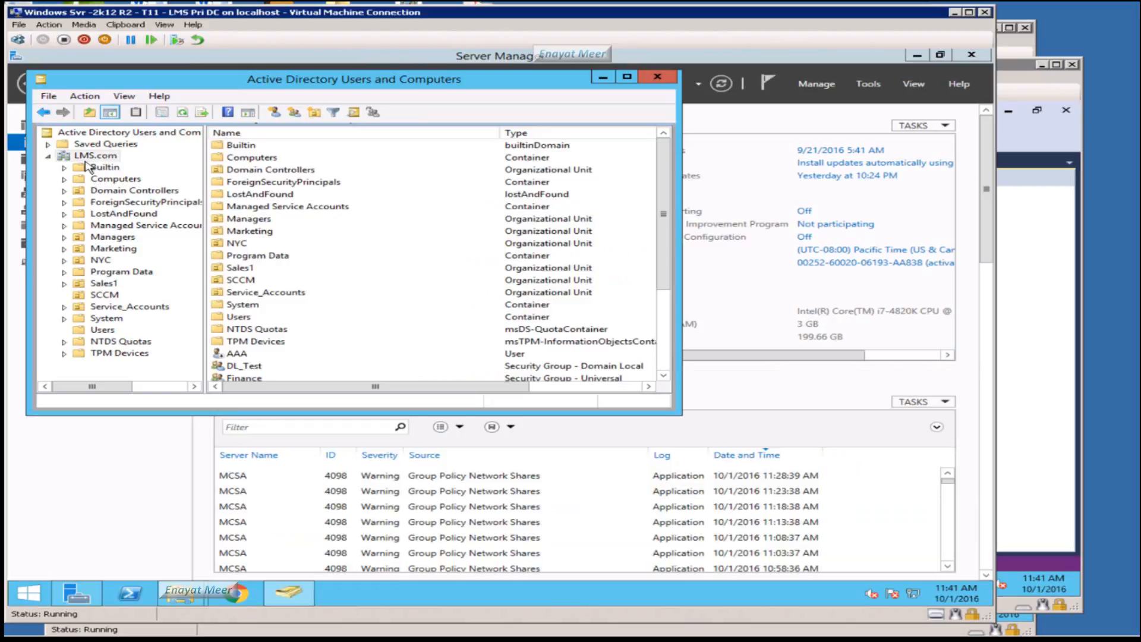
right_click(86, 158)
left_click(150, 184)
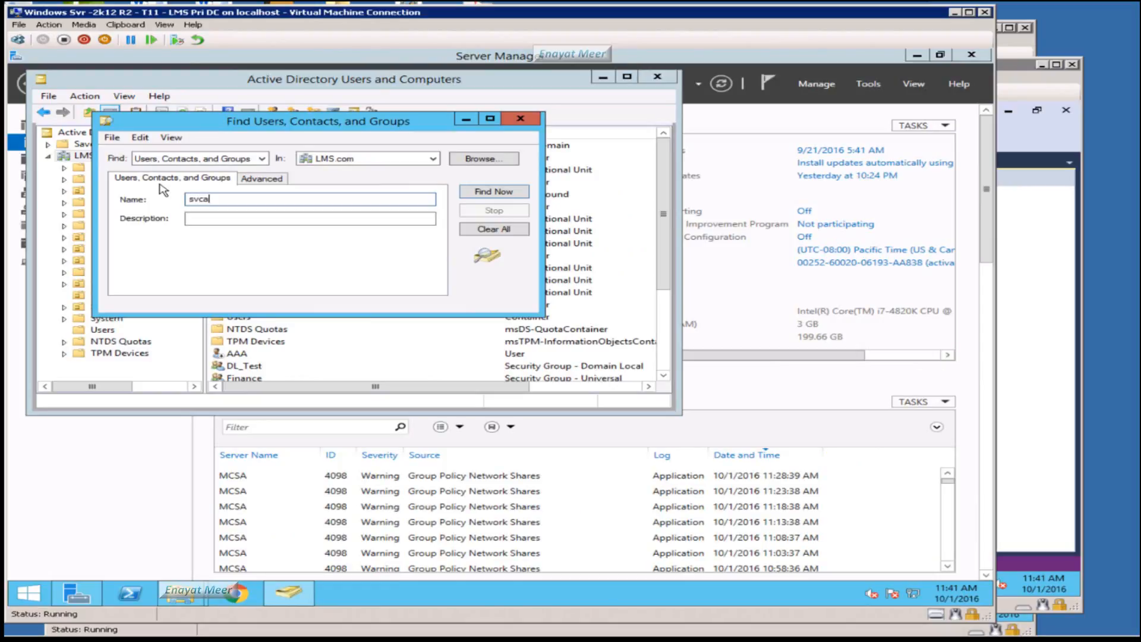
type("svcact")
left_click(502, 192)
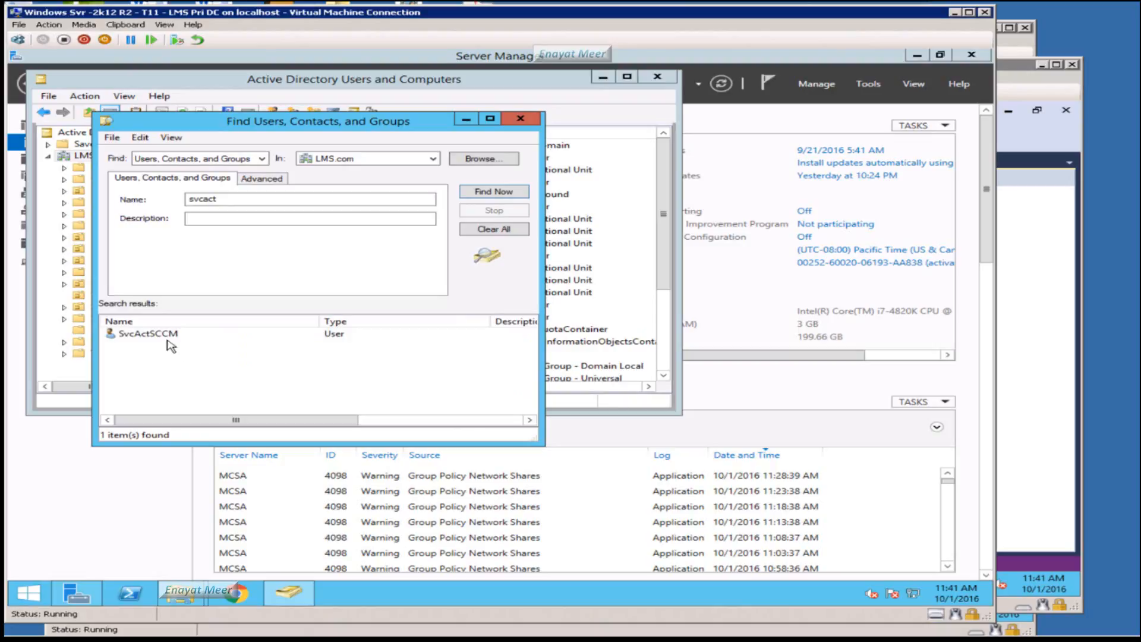
Step: Look up the canonical name of the SvcActSCCM account in its object properties, and close the search
right_click(162, 336)
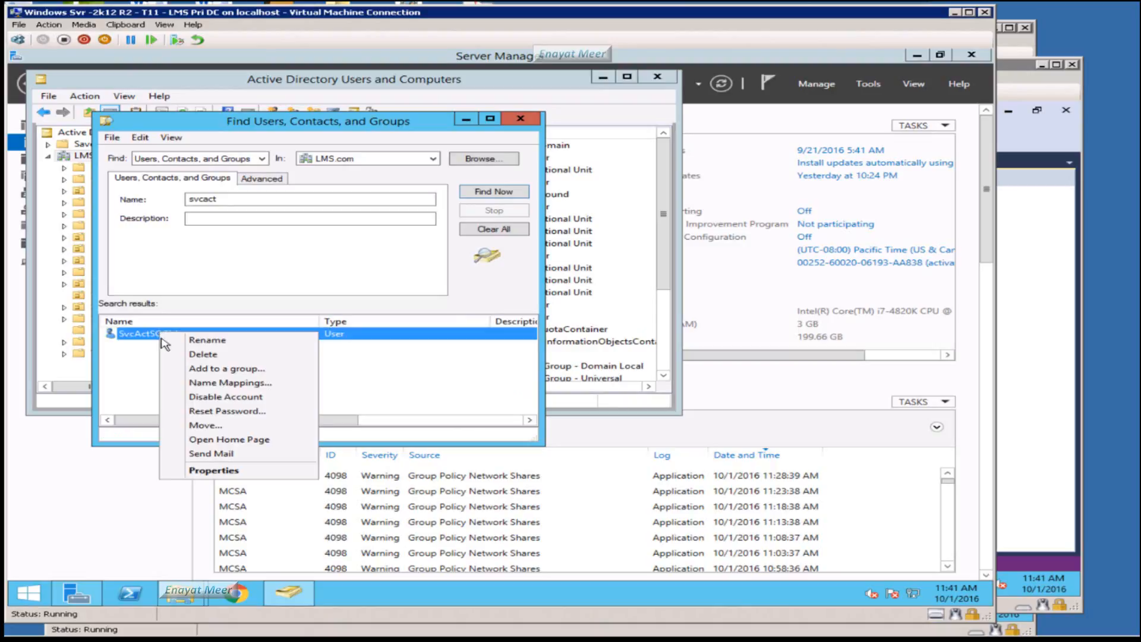
left_click(210, 473)
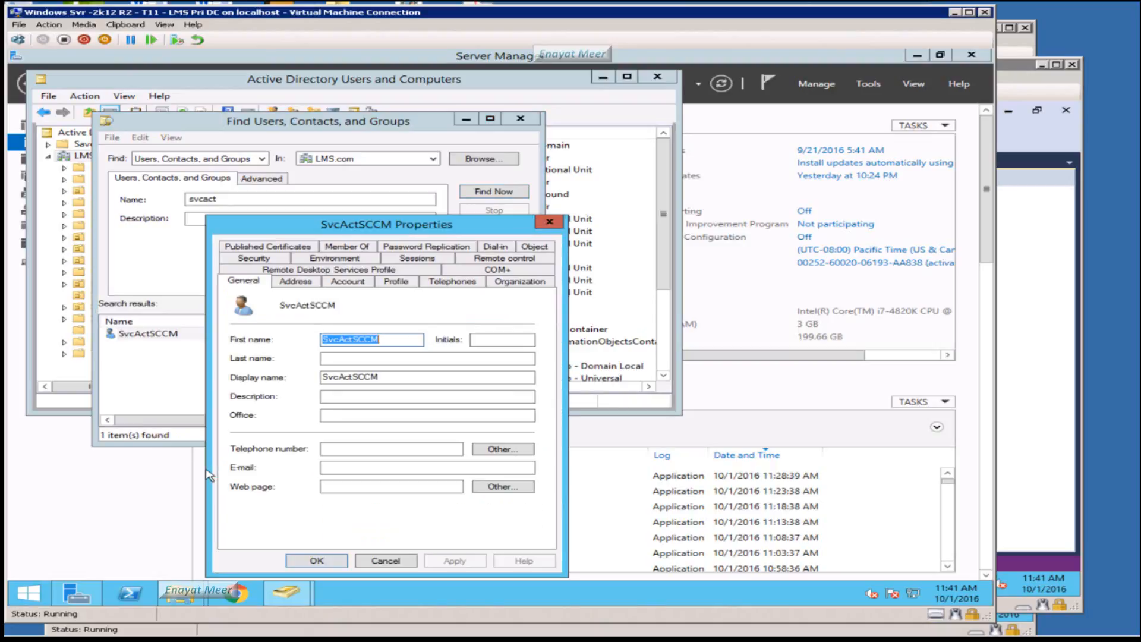
left_click(535, 248)
left_click(451, 315)
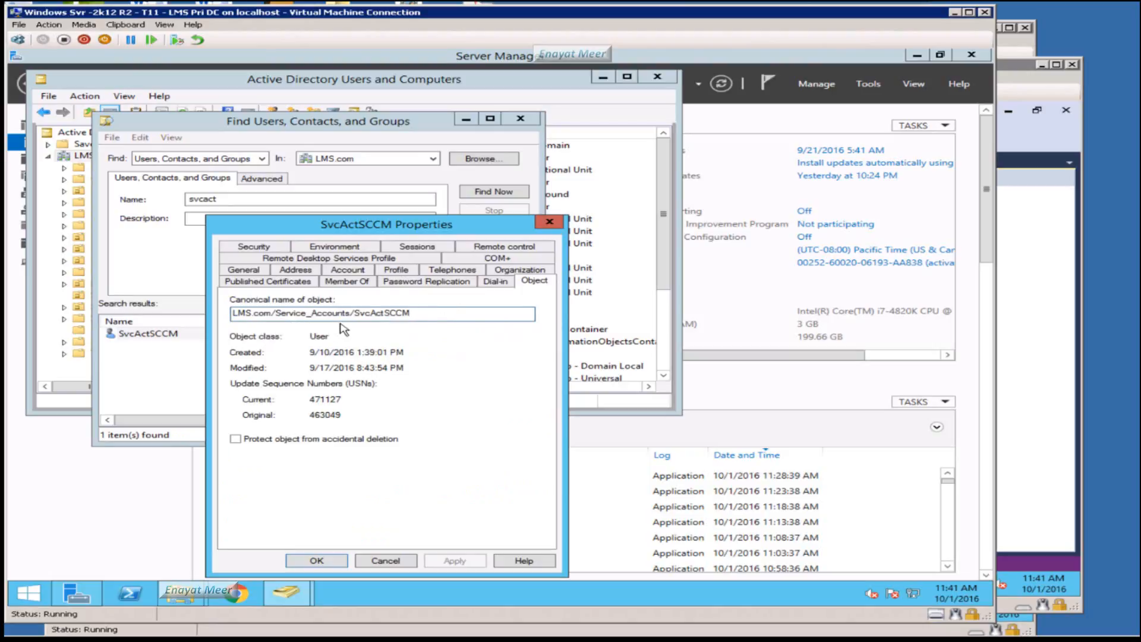
left_click(397, 562)
left_click(526, 123)
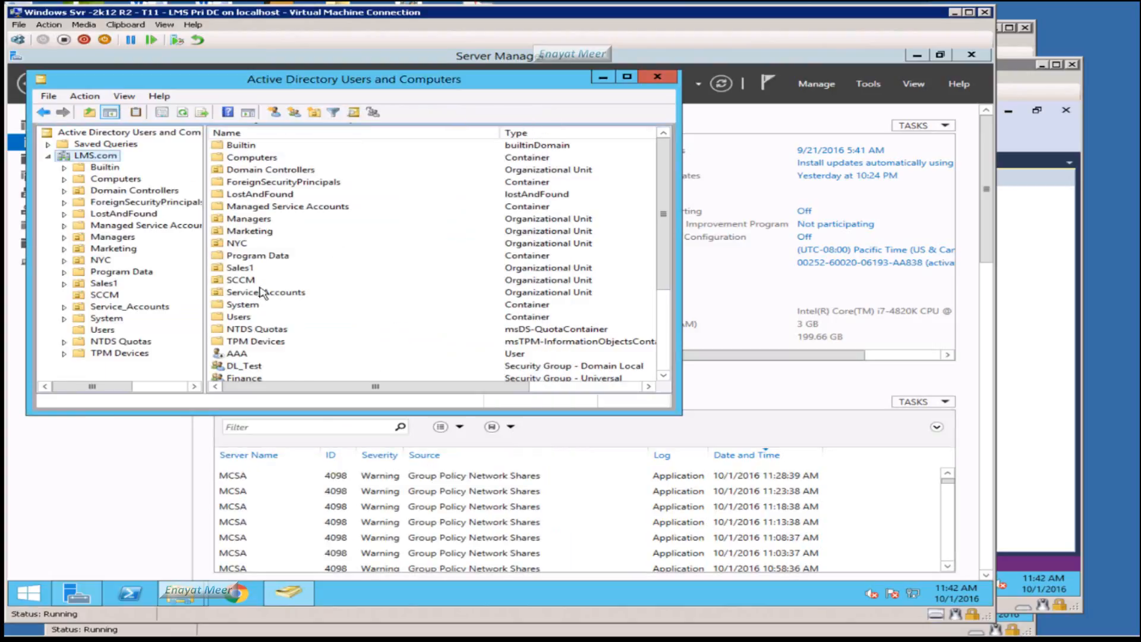
Step: Go through the user accounts in the Service_Accounts organizational unit and select SvcActSCCM
left_click(108, 309)
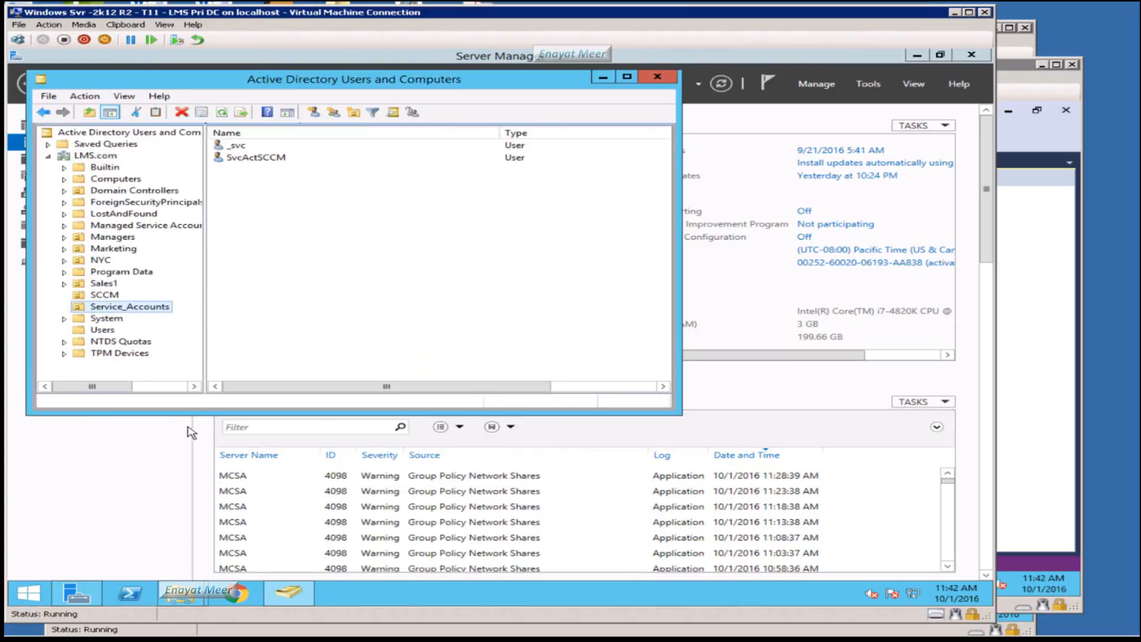
left_click(230, 146)
left_click(240, 158)
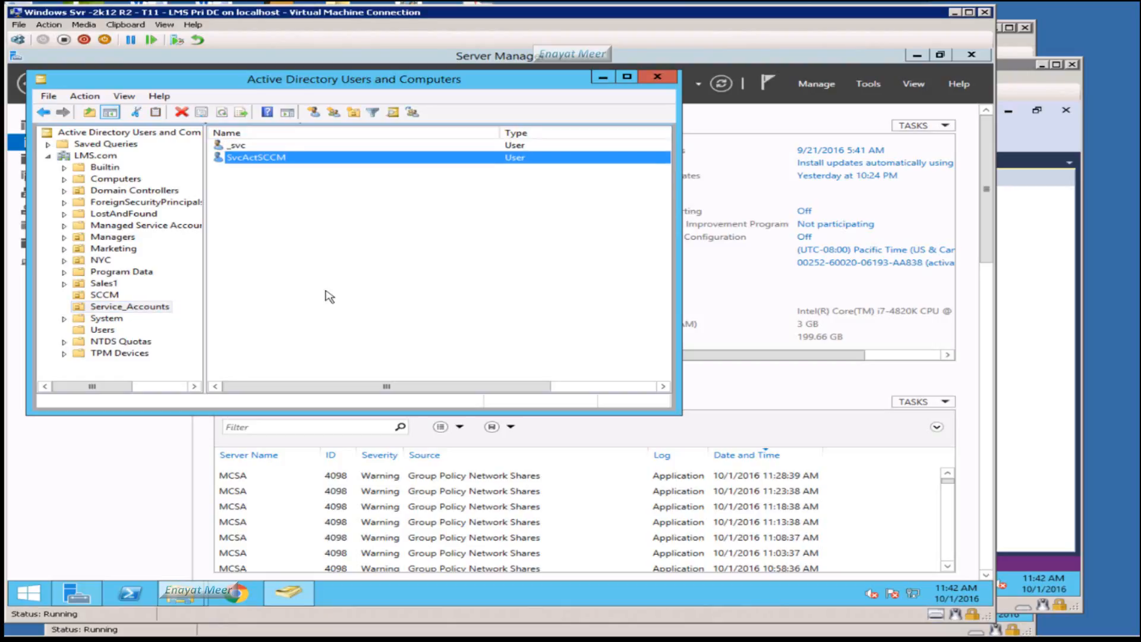
Step: Return to the LMSSQL machine and close its Services console
left_click(1027, 363)
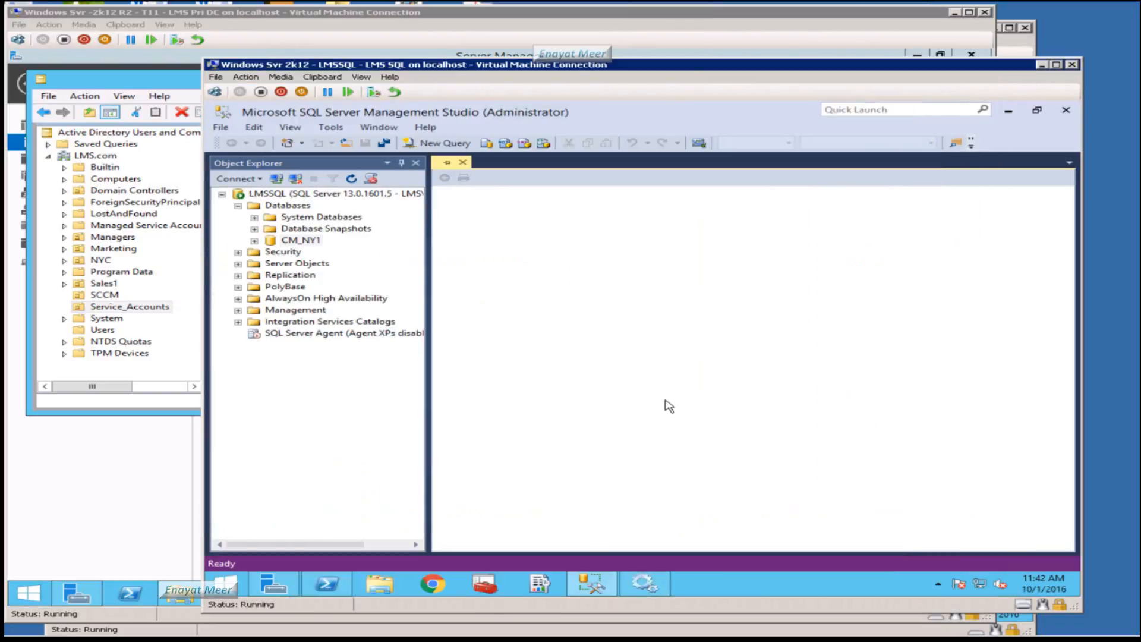
left_click(643, 584)
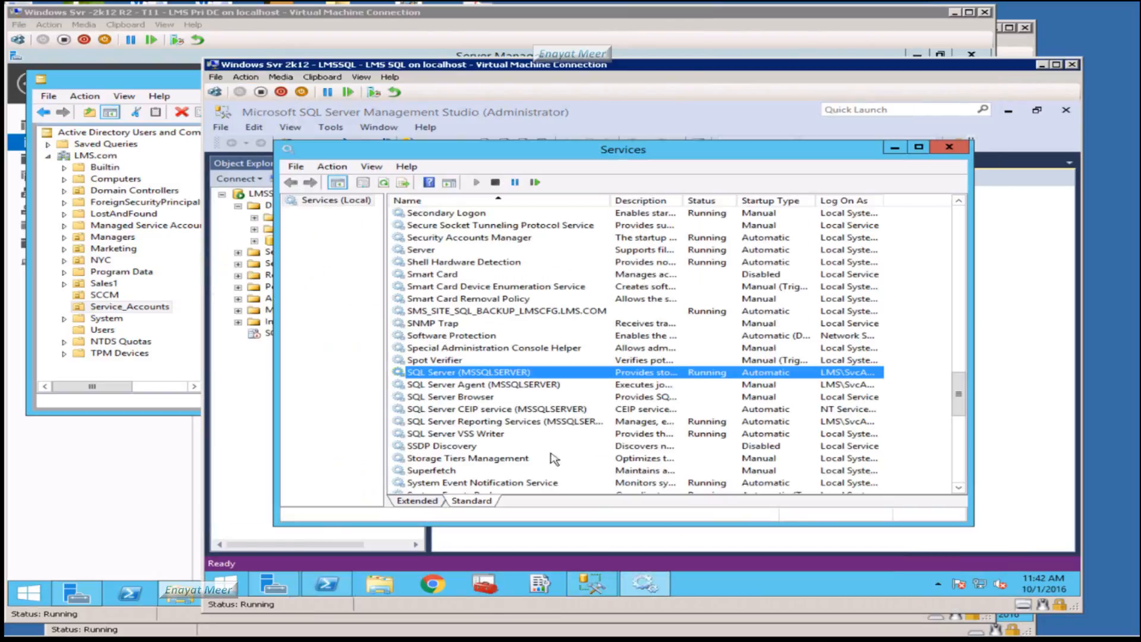
left_click(949, 147)
Step: On the LMSCFG machine, open the Configuration Manager console and view the sites under Site Configuration in the Administration workspace
left_click(642, 29)
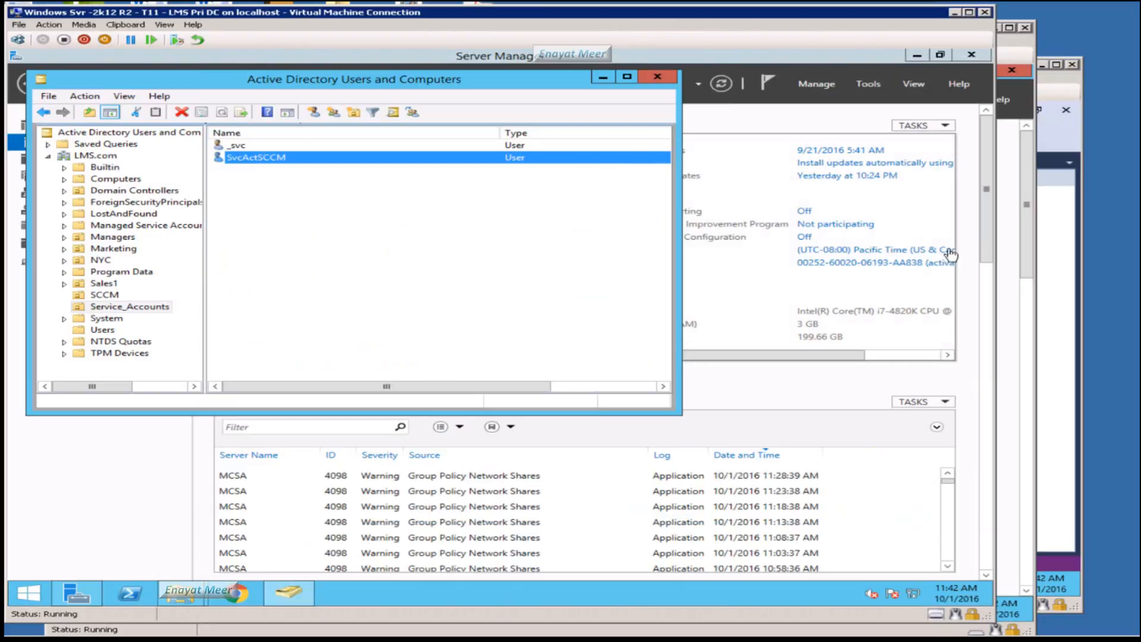
left_click(1018, 44)
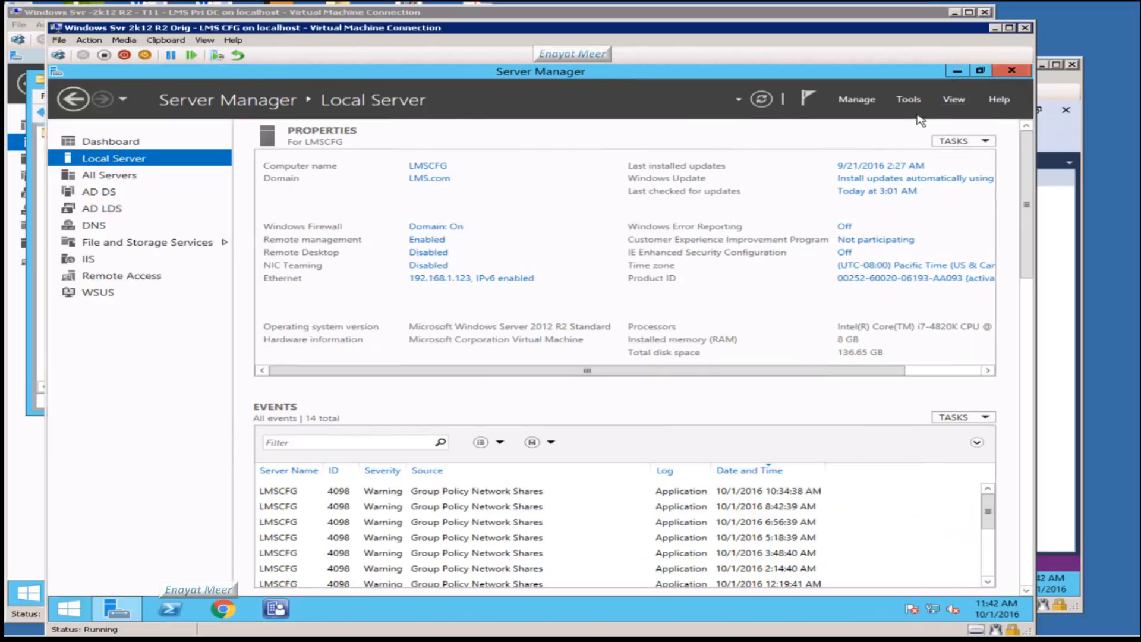
left_click(276, 609)
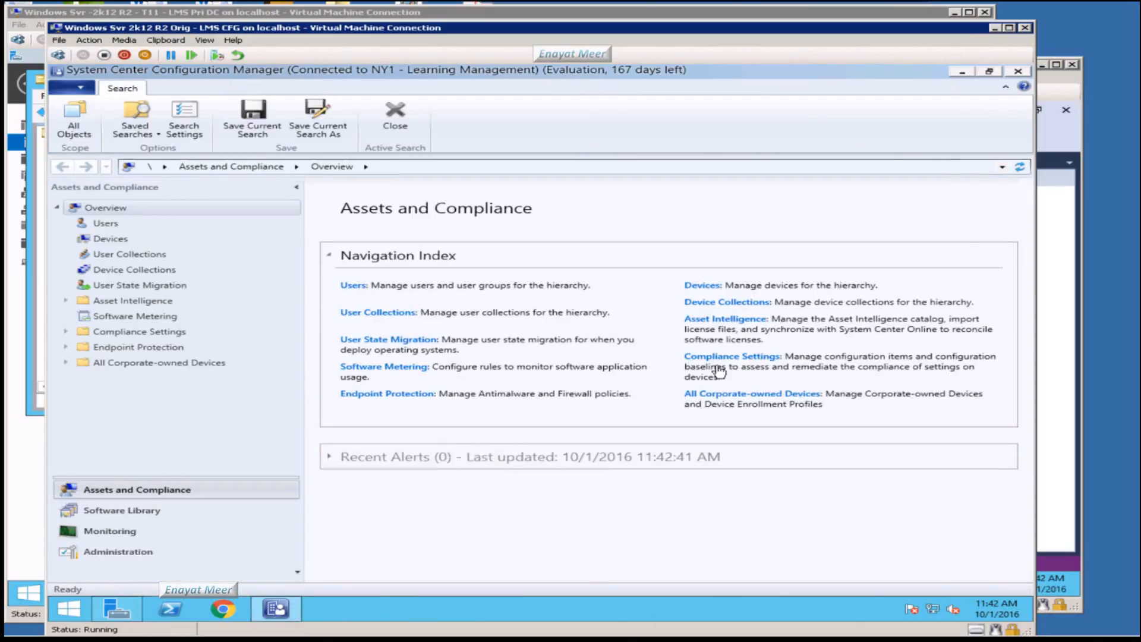
left_click(114, 552)
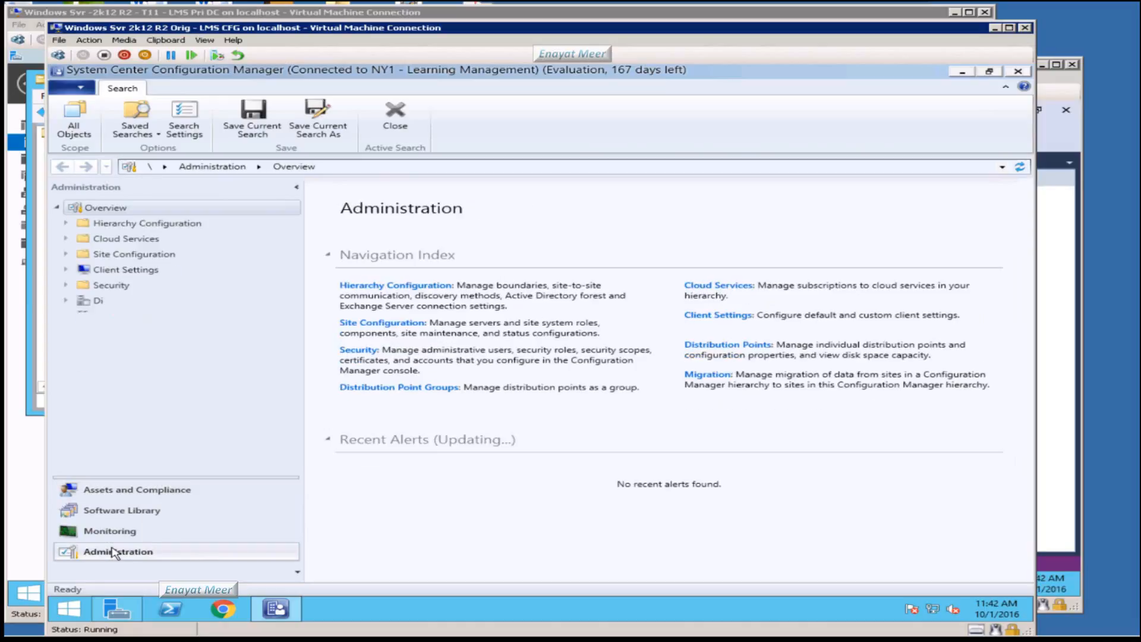
left_click(114, 254)
left_click(65, 254)
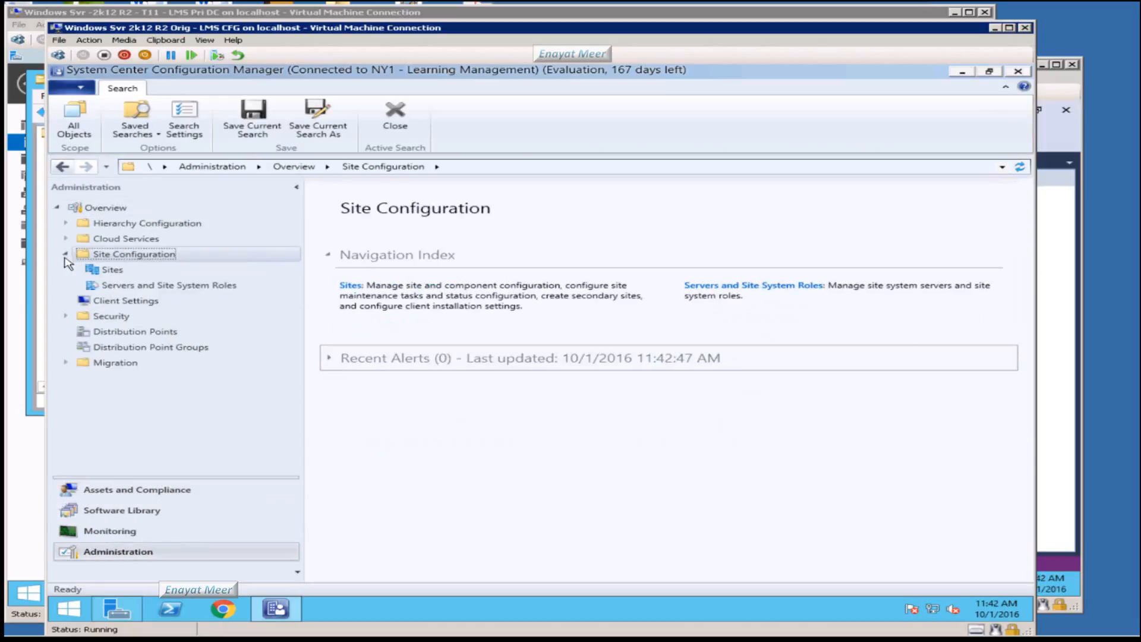
left_click(110, 269)
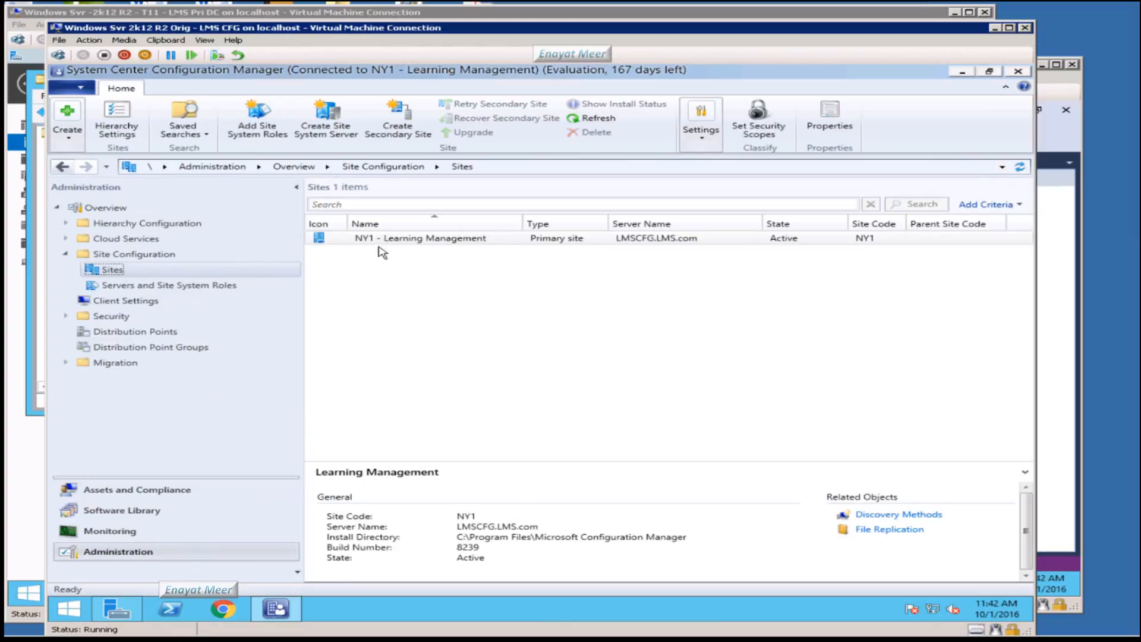
Step: On the LMSSQL machine, launch Reporting Services Configuration Manager and connect to the MSSQLSERVER report server instance on LMSSQL
left_click(1058, 308)
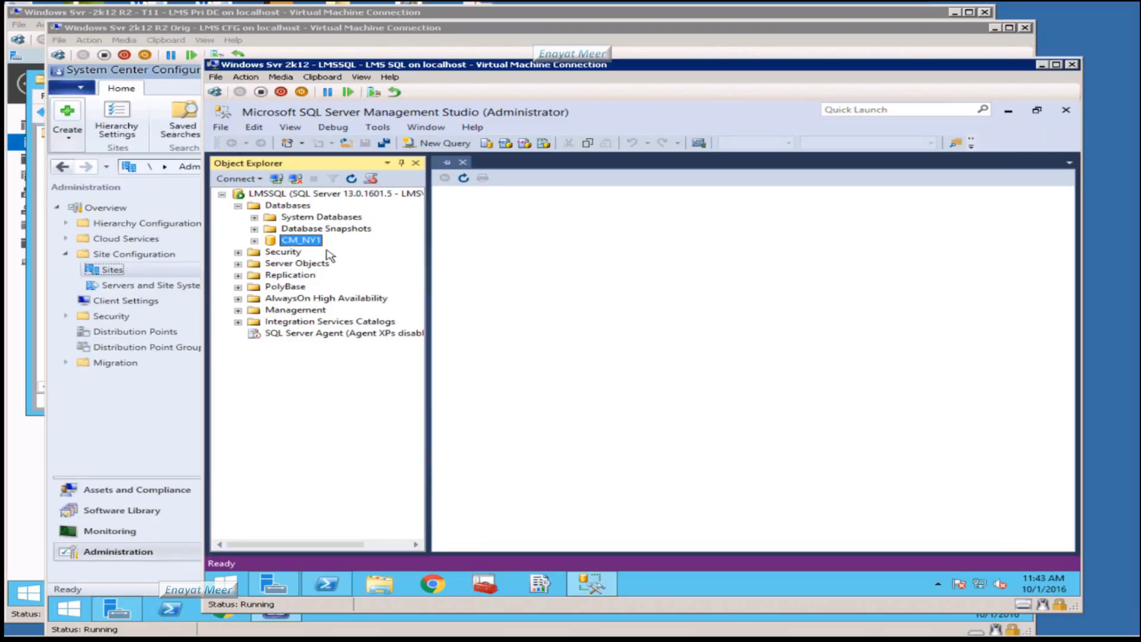
left_click(548, 591)
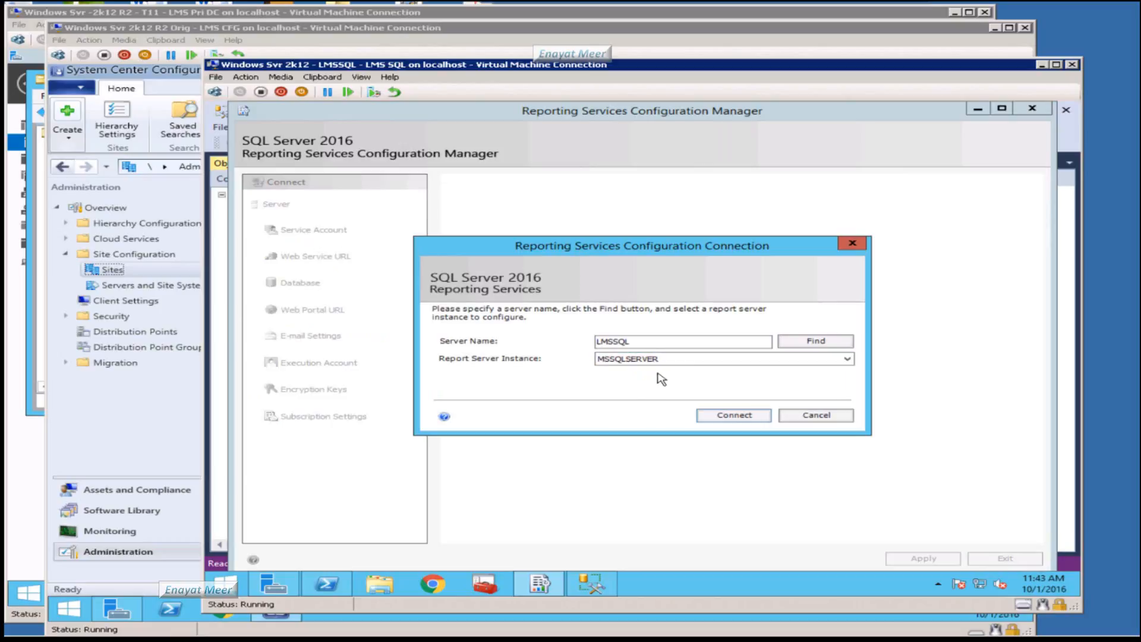
left_click(476, 116)
left_click_drag(485, 70, 547, 74)
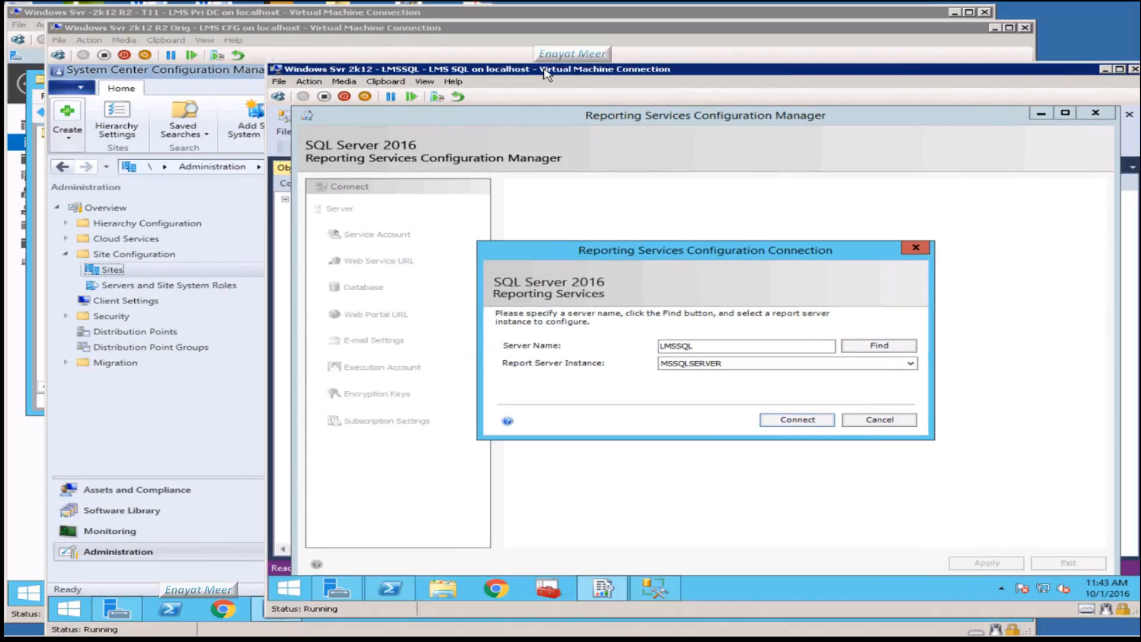
left_click(794, 420)
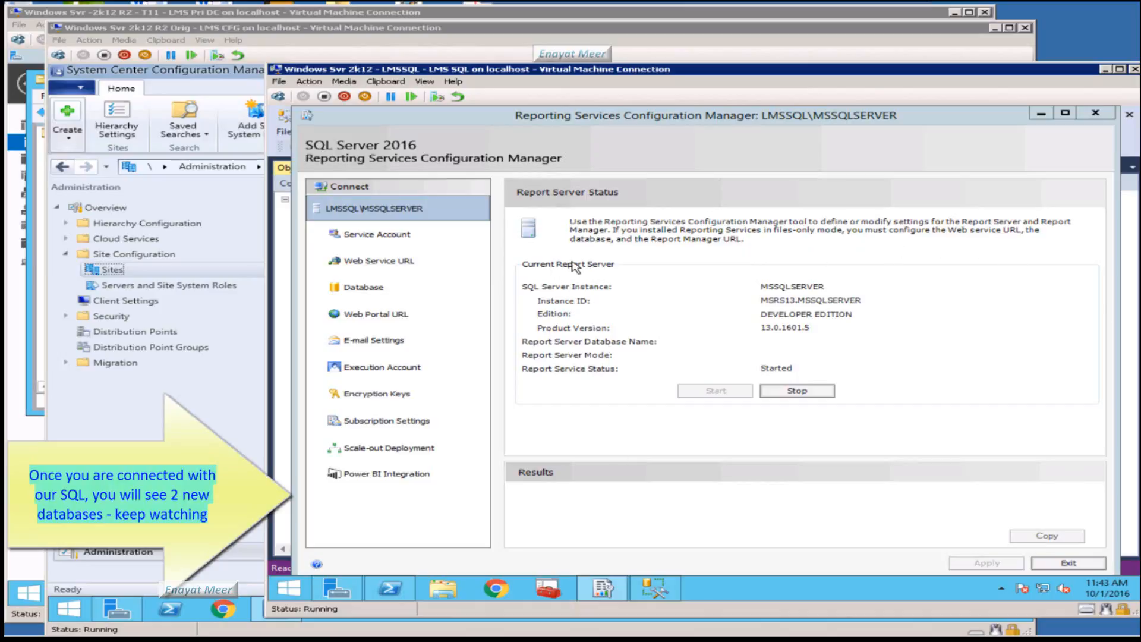
Step: Apply the default Web Service URL settings: virtual directory ReportServer, all assigned IP addresses, TCP port 80 and no HTTPS certificate
left_click(370, 237)
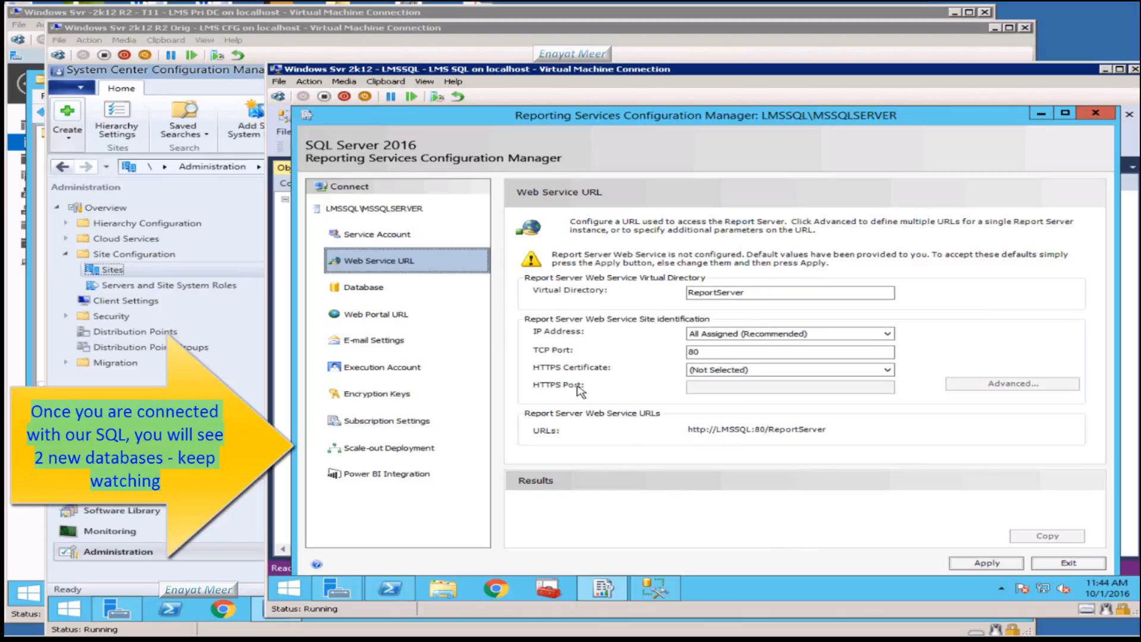
left_click(892, 371)
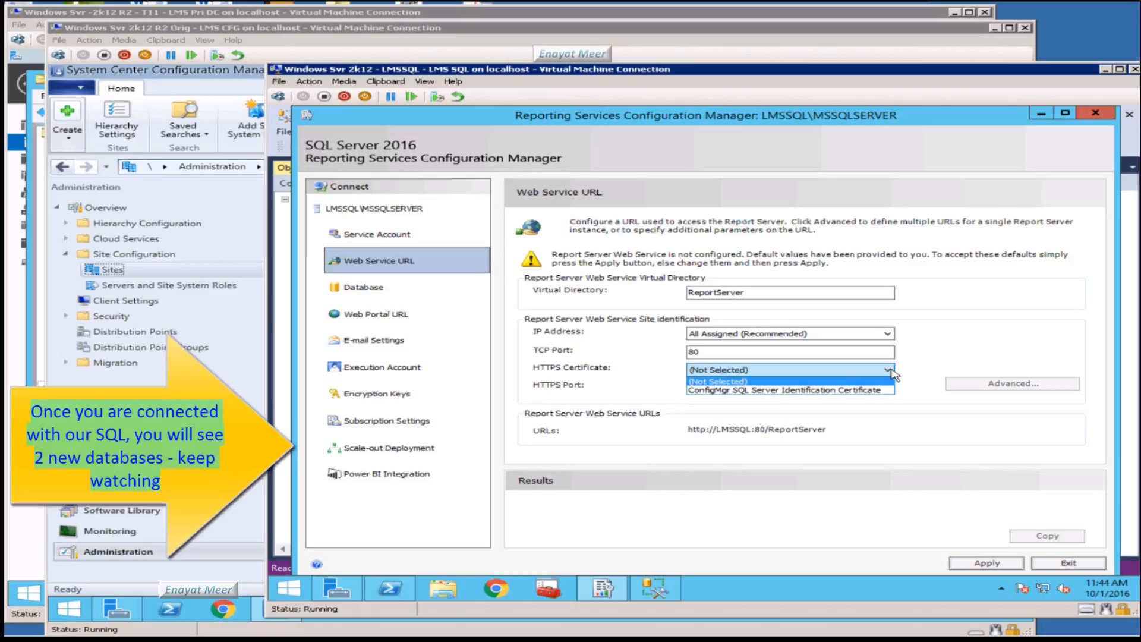
left_click(893, 373)
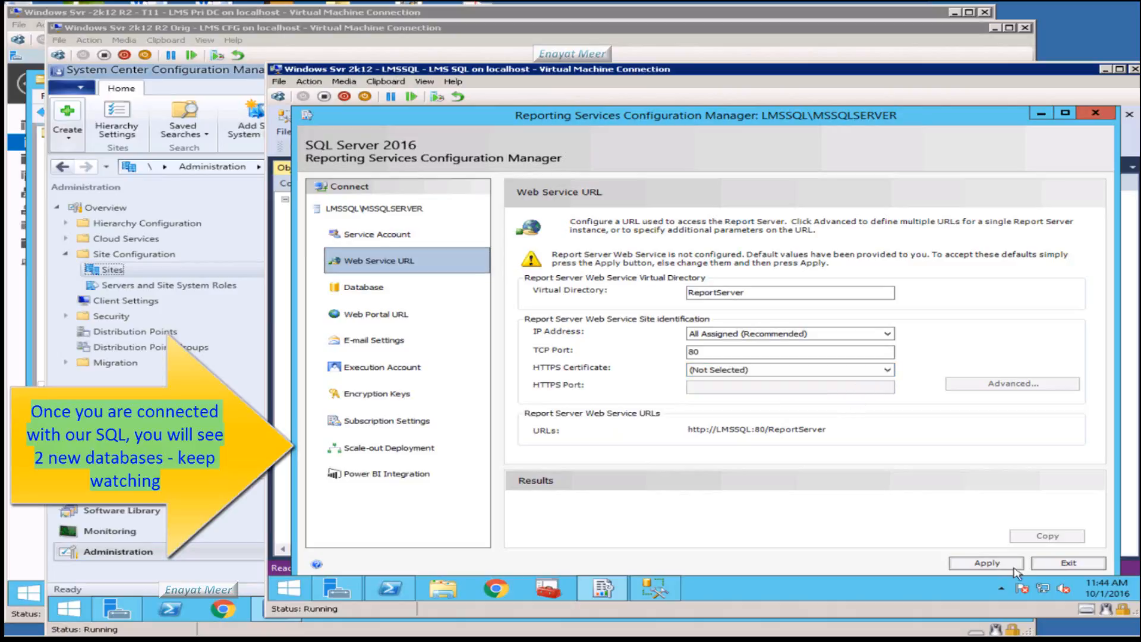
left_click(987, 563)
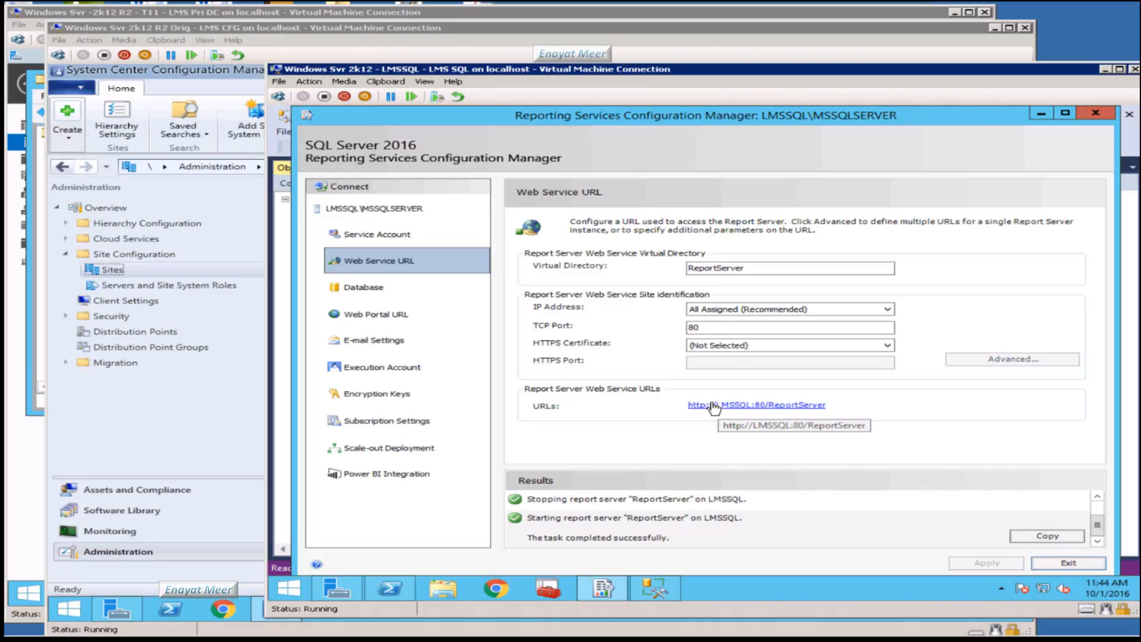
Step: Start changing the report server database from the Database settings of the LMSSQL report server instance
left_click(375, 291)
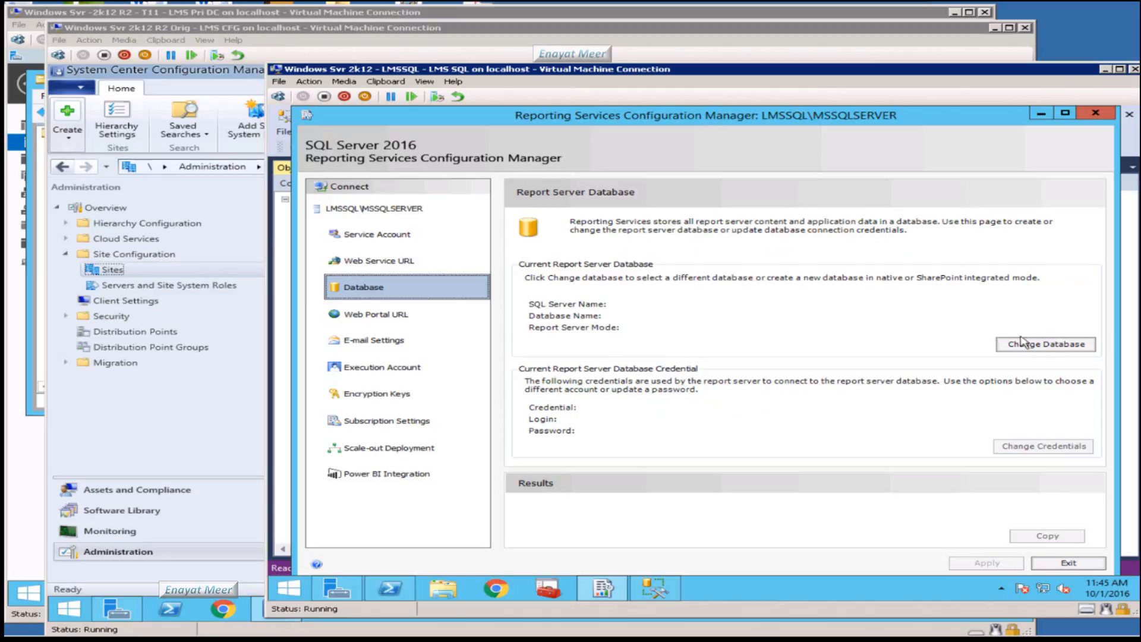
left_click(1051, 346)
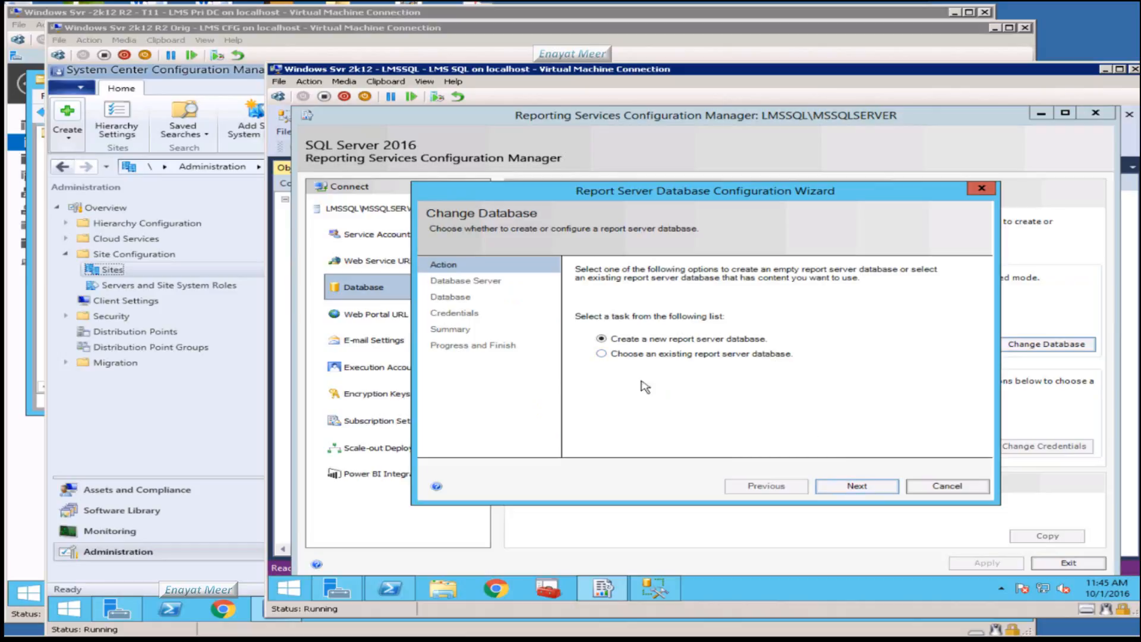
left_click(854, 486)
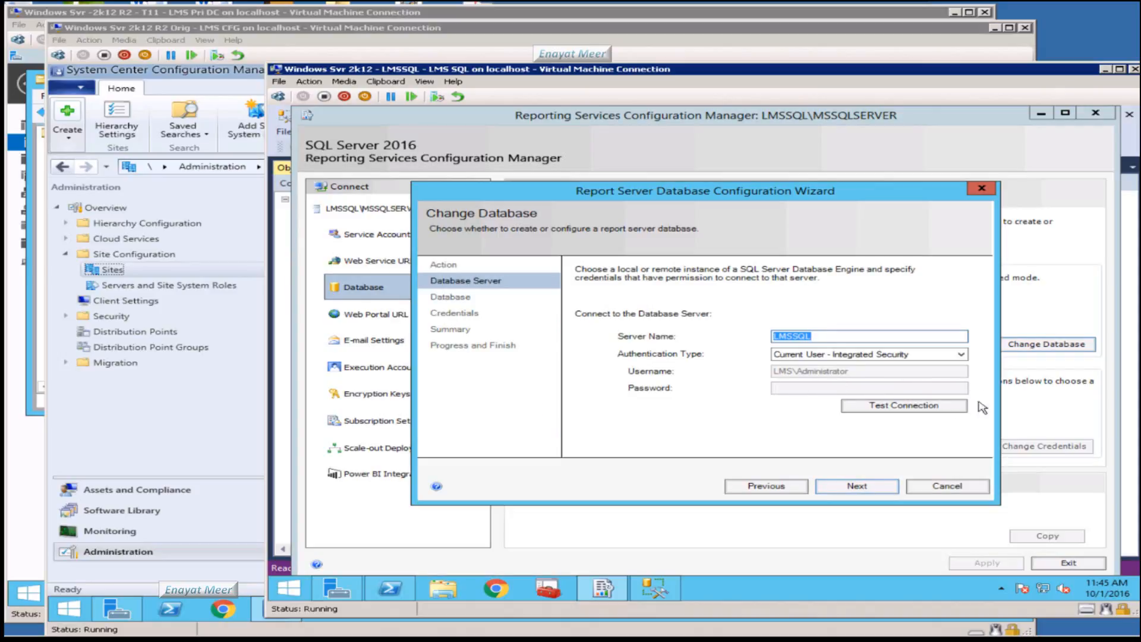
left_click(894, 406)
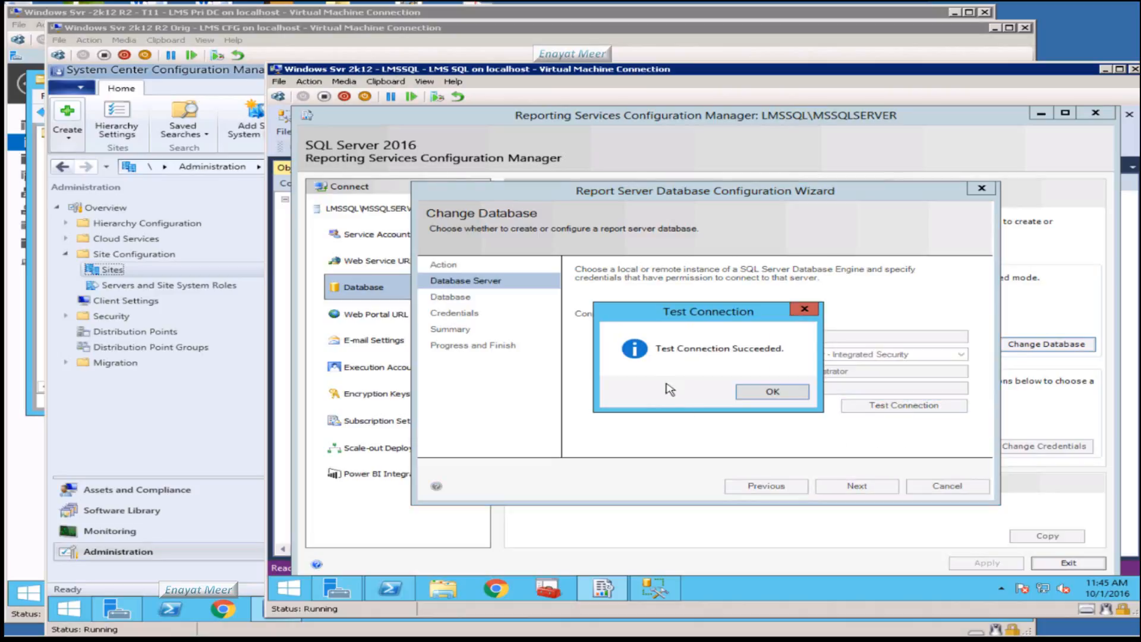
left_click(773, 390)
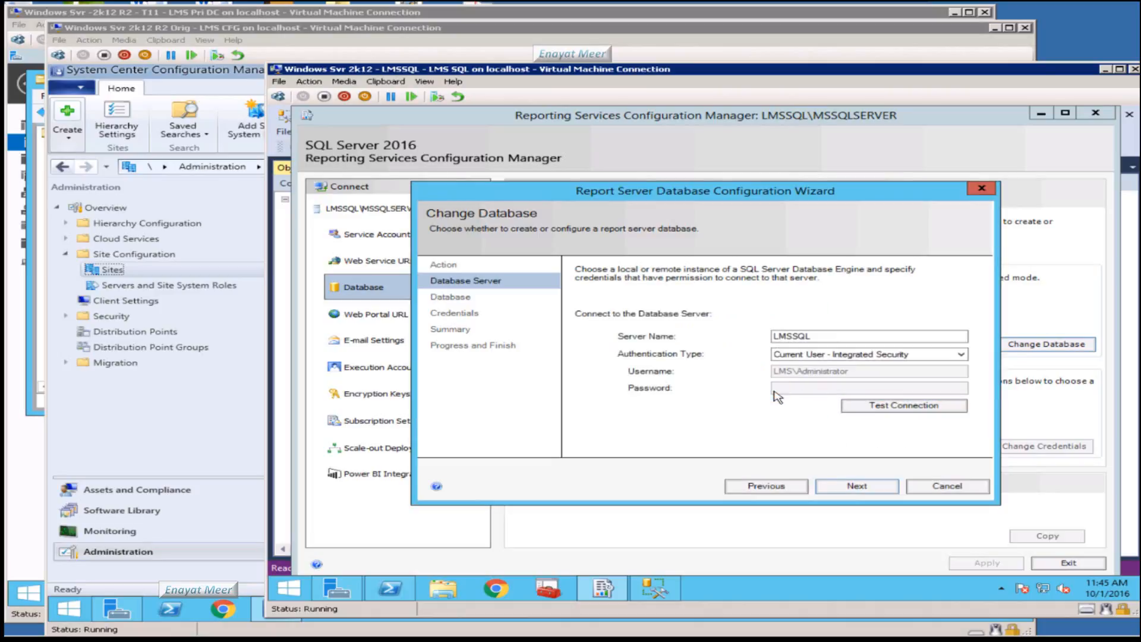
left_click(856, 486)
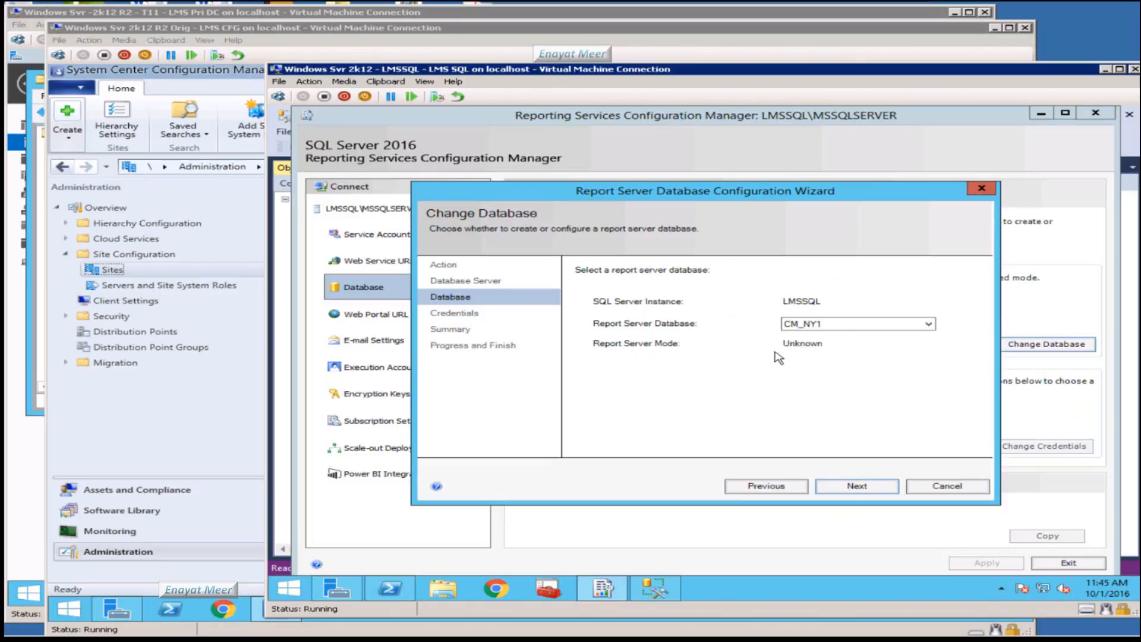
left_click(754, 488)
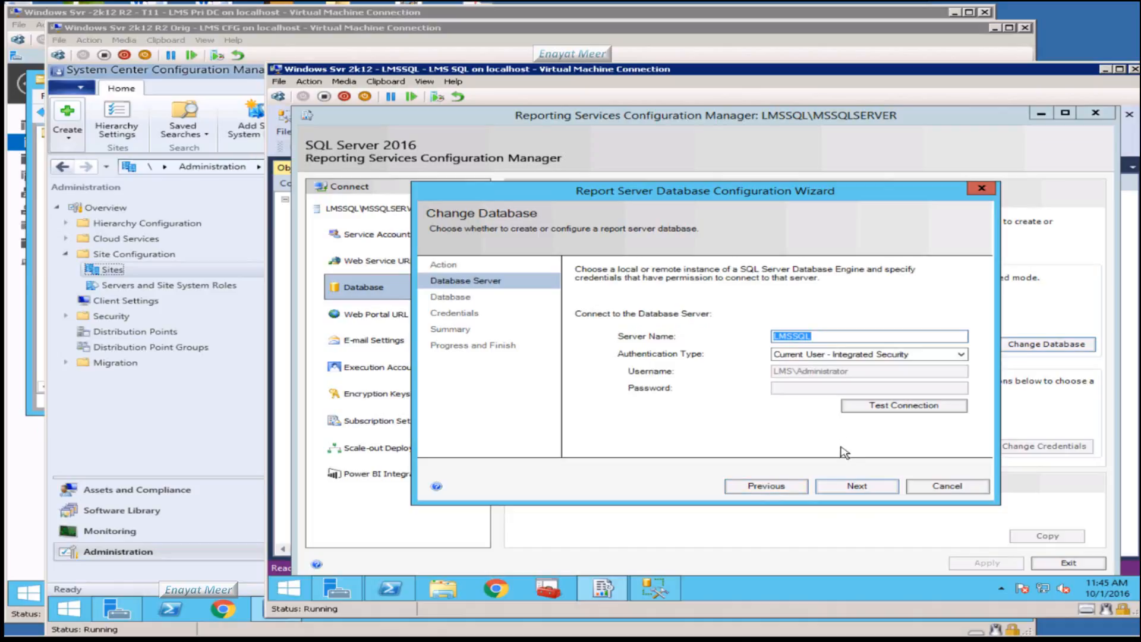
left_click(753, 489)
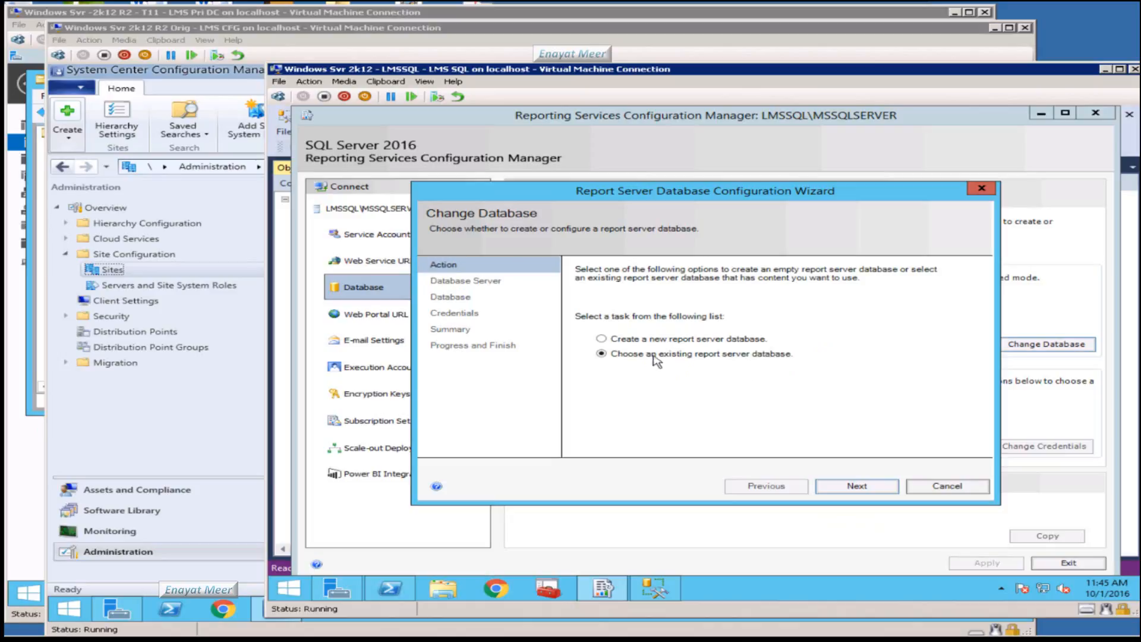
Step: Choose to create a new report server database on LMSSQL with the current user's integrated security, and test the connection
left_click(602, 340)
left_click(856, 486)
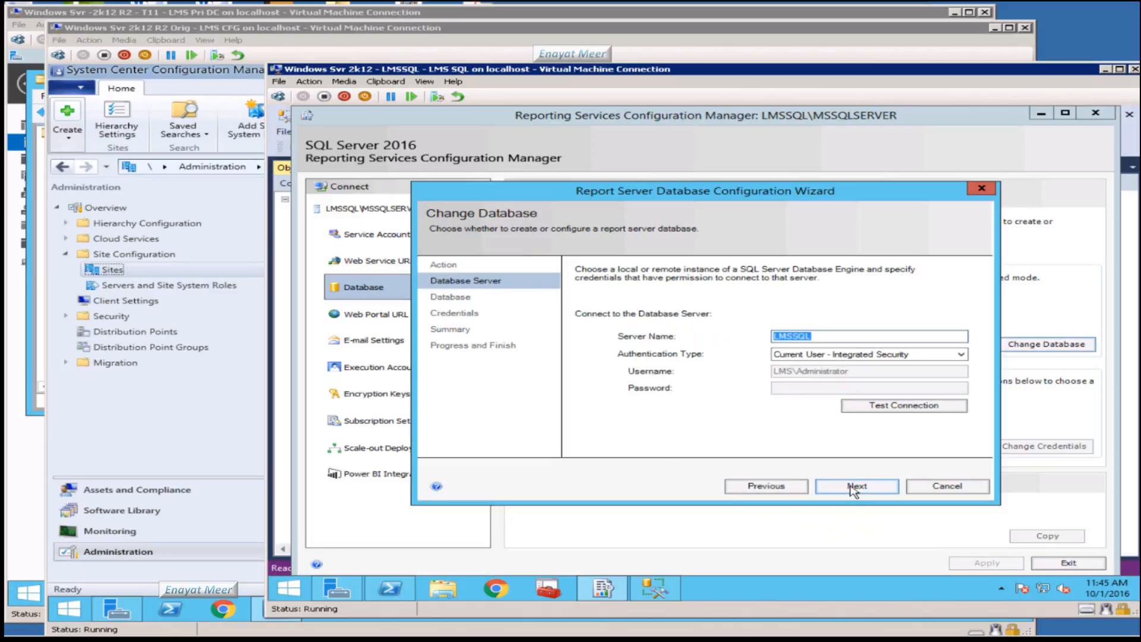
left_click(902, 406)
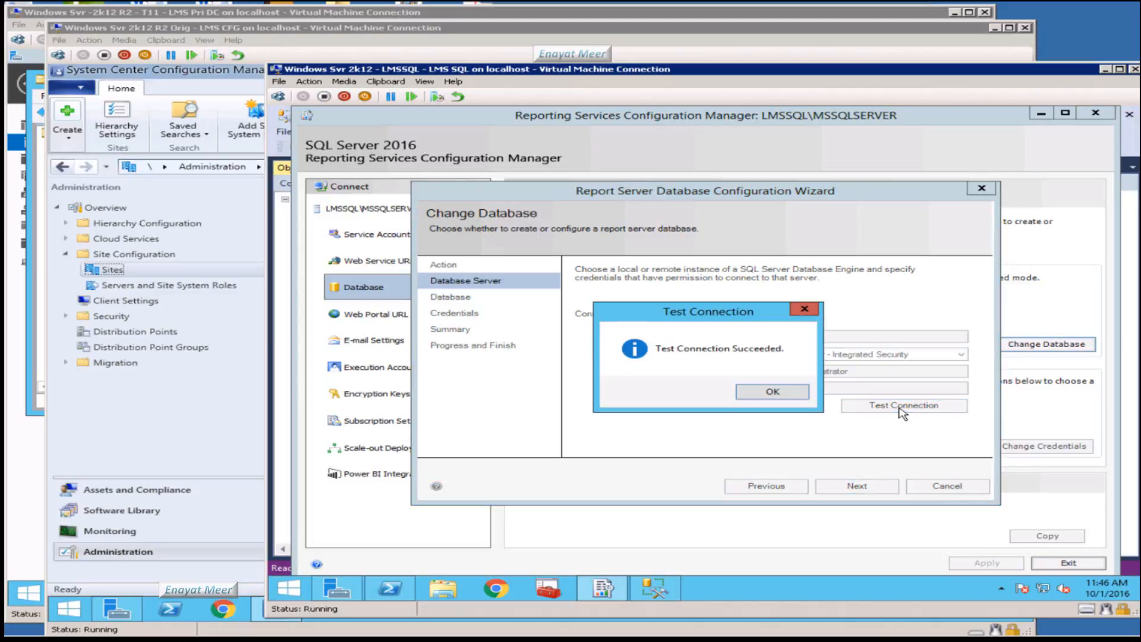
left_click(771, 392)
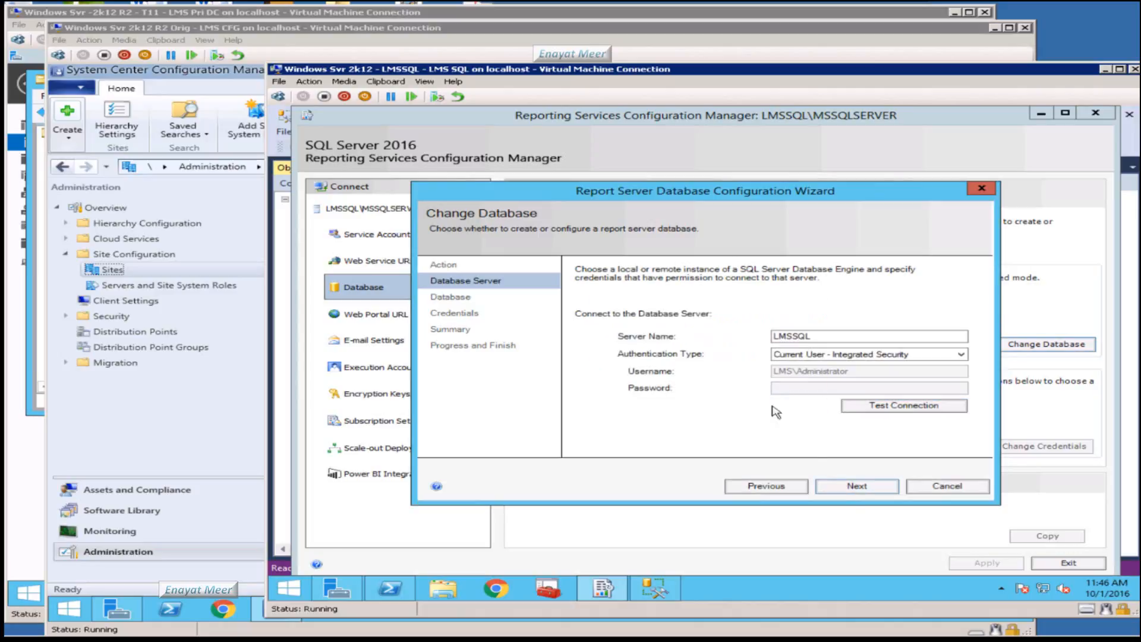
left_click(858, 487)
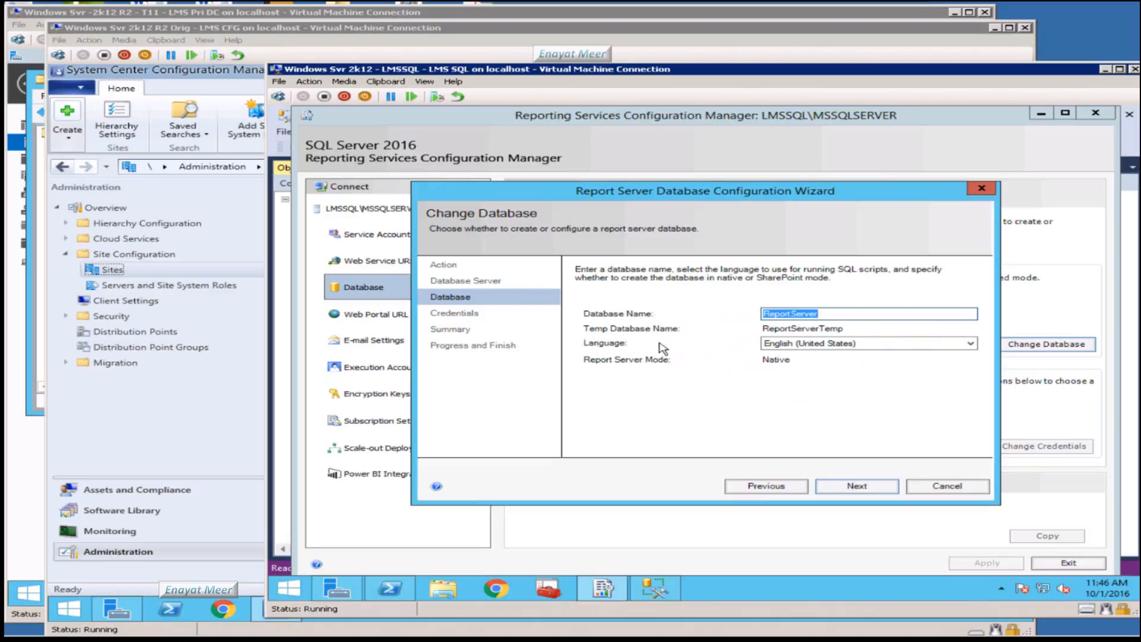
Step: Create the native-mode database ReportServer with language English (United States) and service credentials, and finish the wizard
left_click(857, 487)
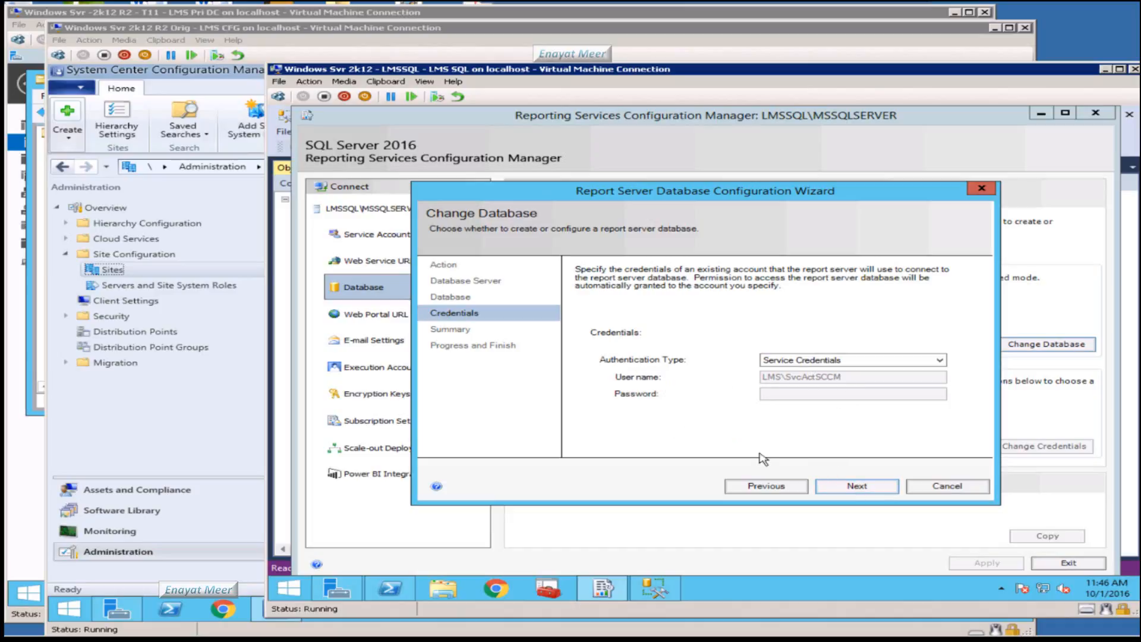
left_click(856, 486)
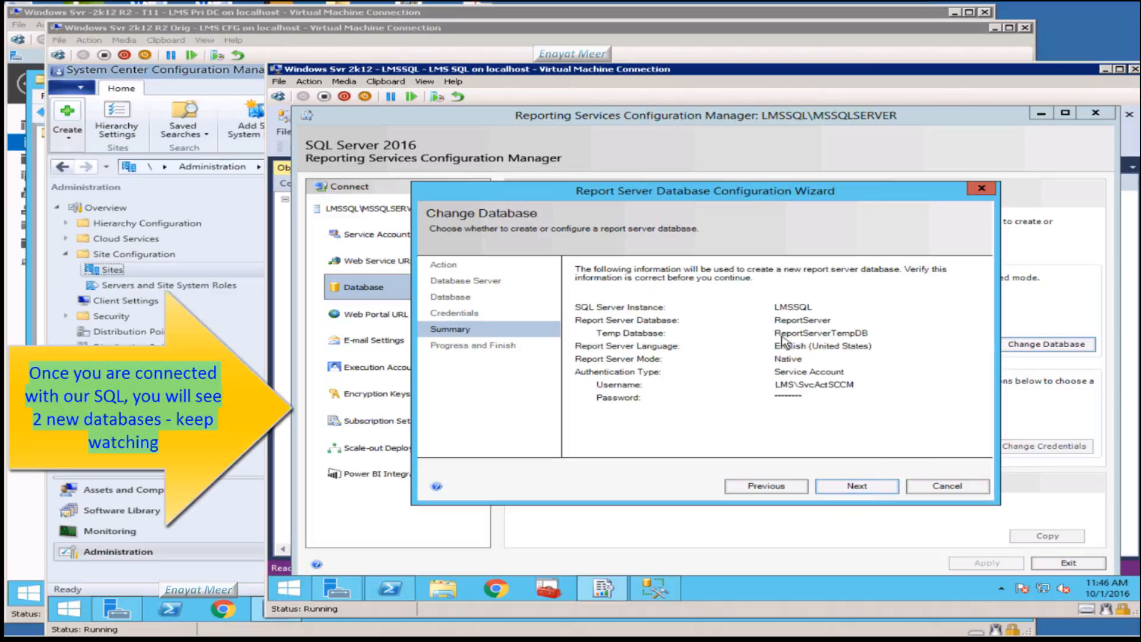
left_click(856, 486)
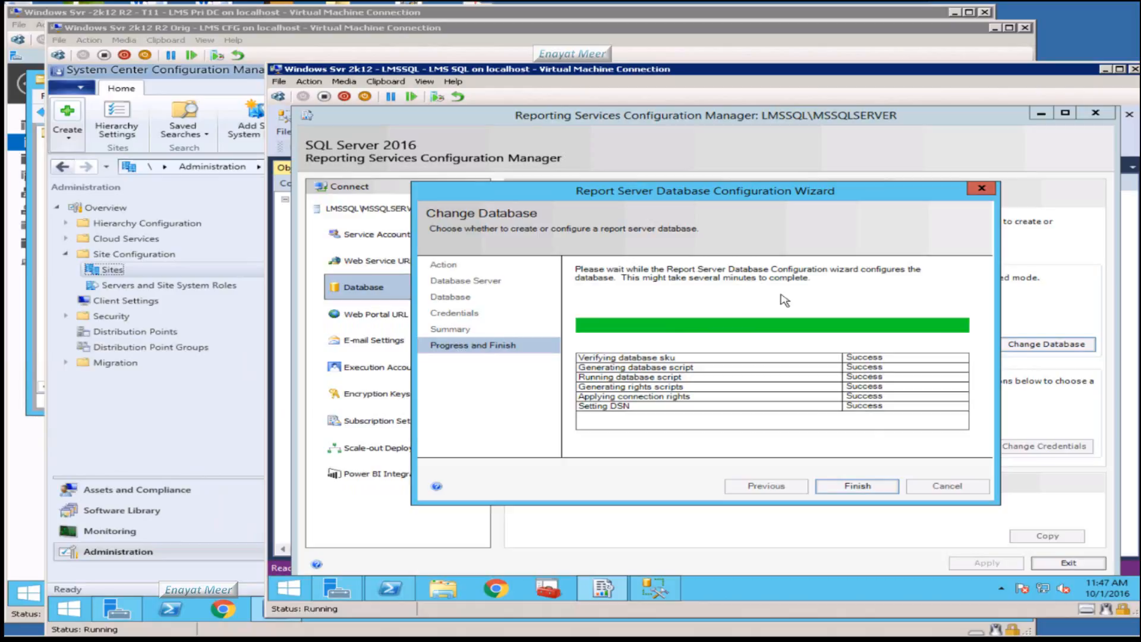
left_click(864, 487)
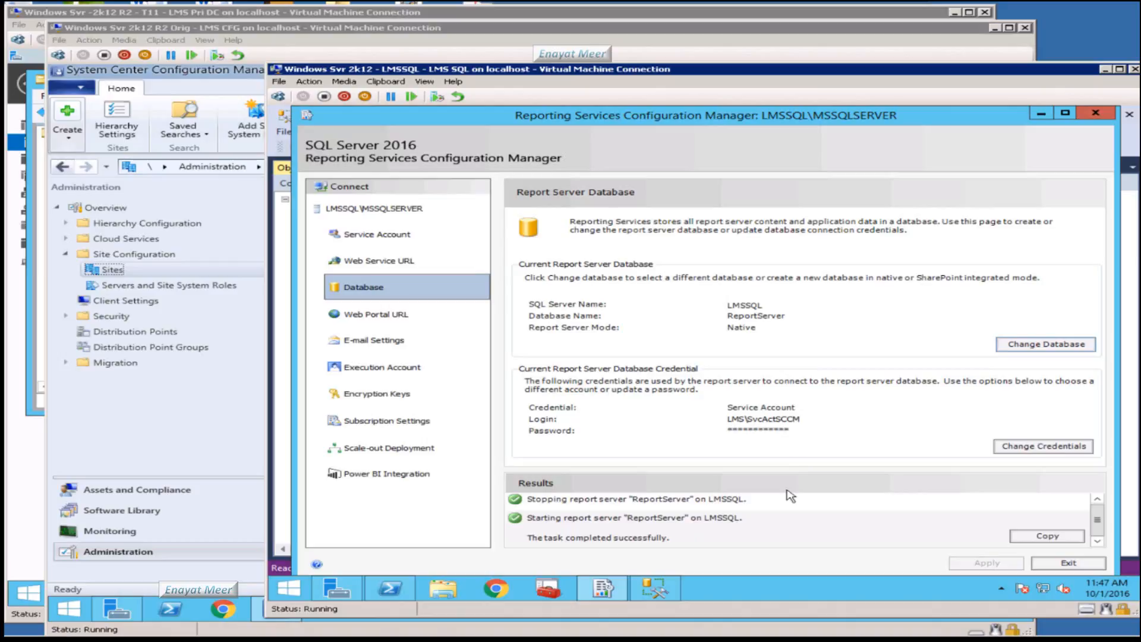
Step: Apply the default Web Portal URL with virtual directory Reports, and exit Reporting Services Configuration Manager
left_click(353, 317)
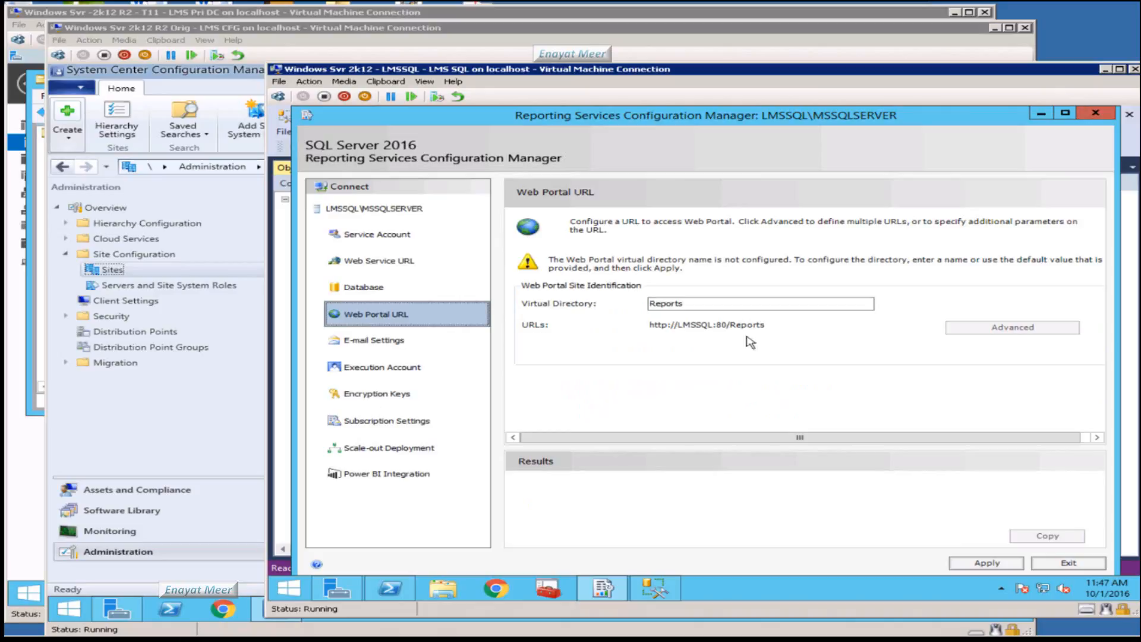
left_click(987, 564)
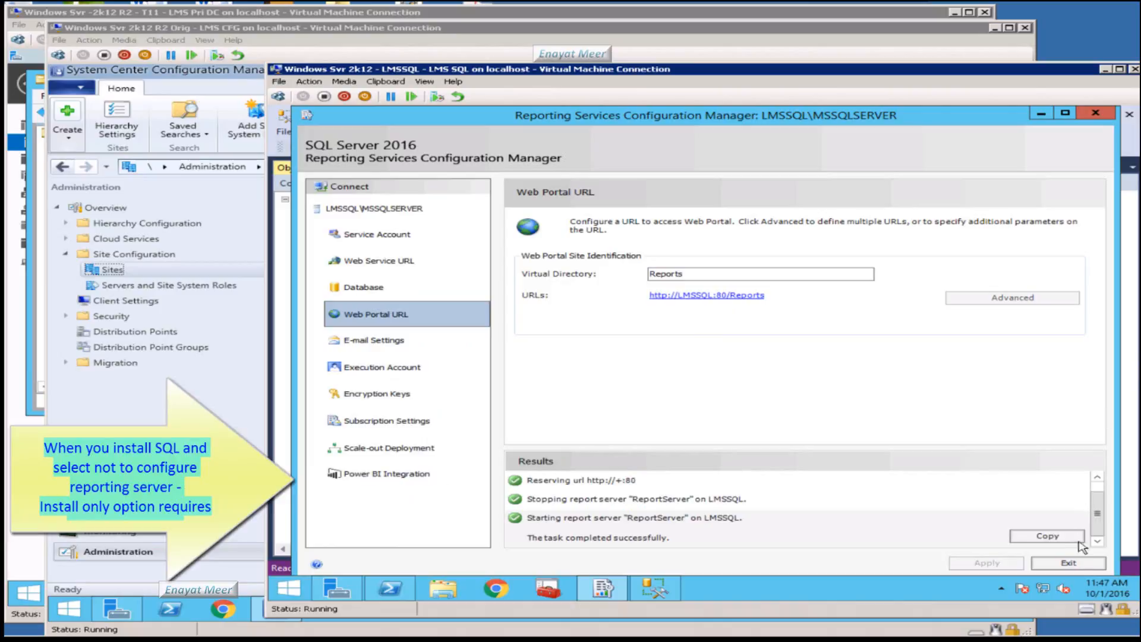
left_click(1068, 562)
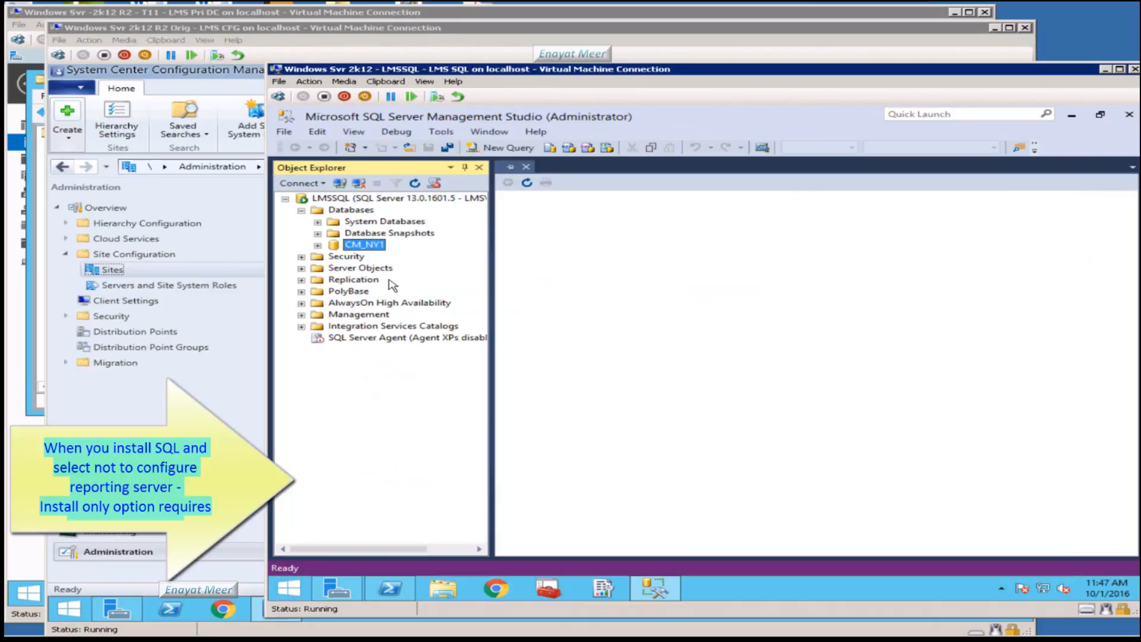
Step: In SQL Server Management Studio, examine the items listed under Databases on the LMSSQL server
right_click(337, 200)
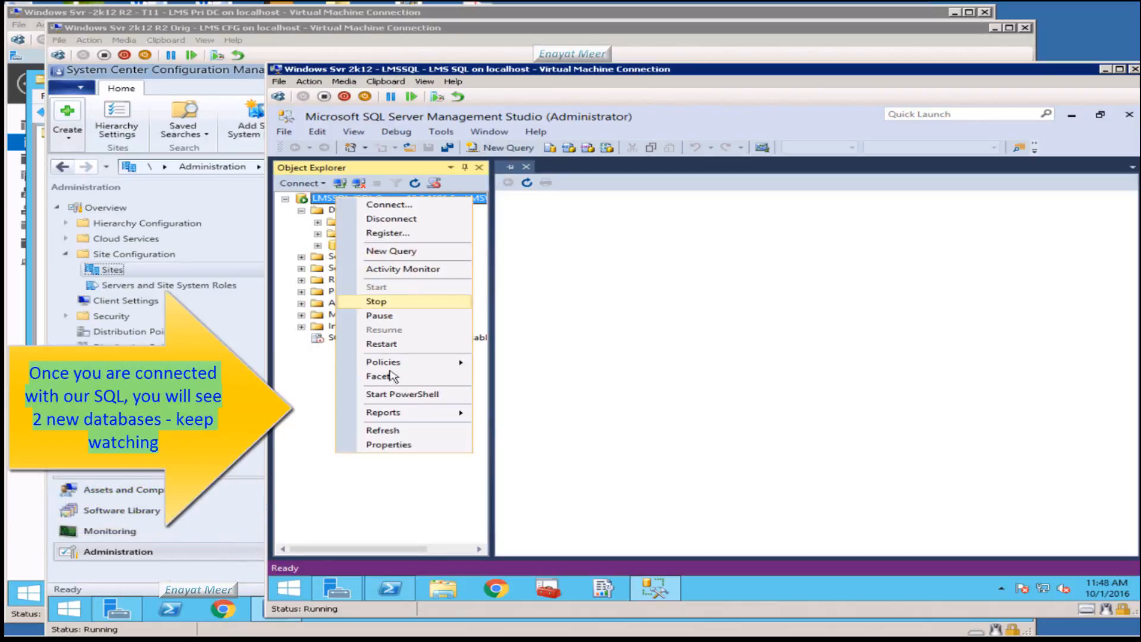
left_click(826, 450)
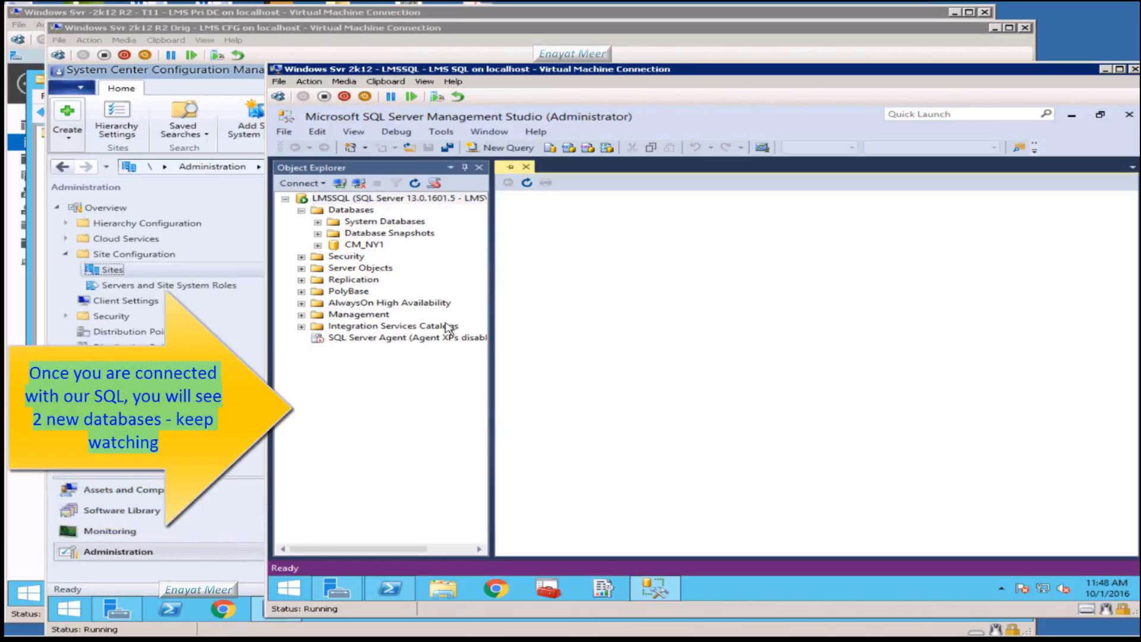
left_click(376, 224)
left_click(378, 235)
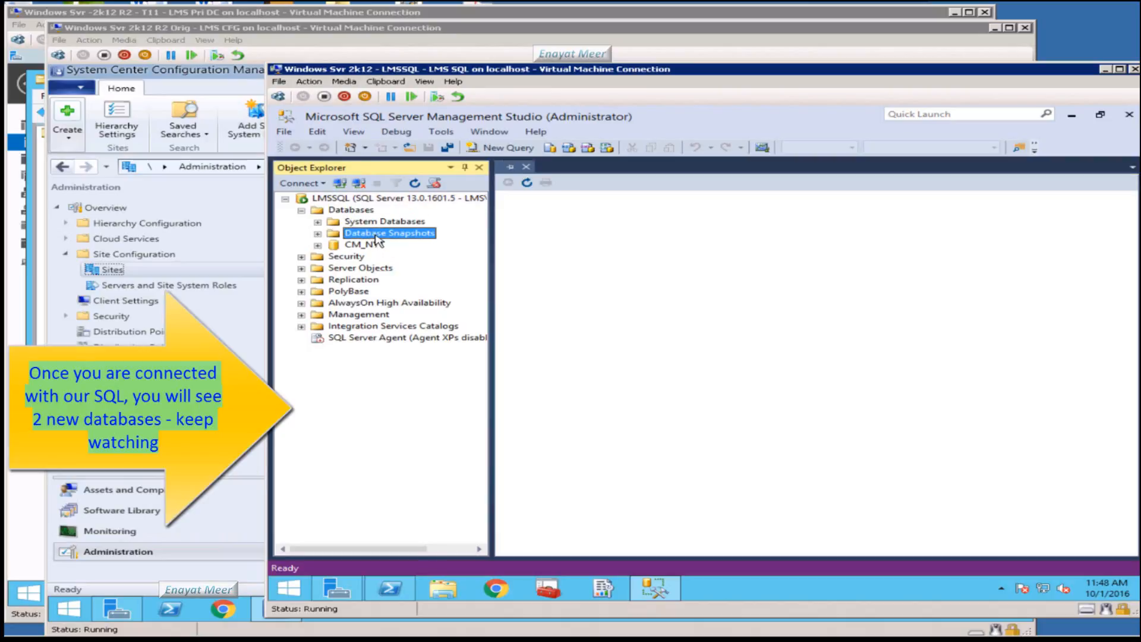
left_click(371, 246)
left_click(301, 210)
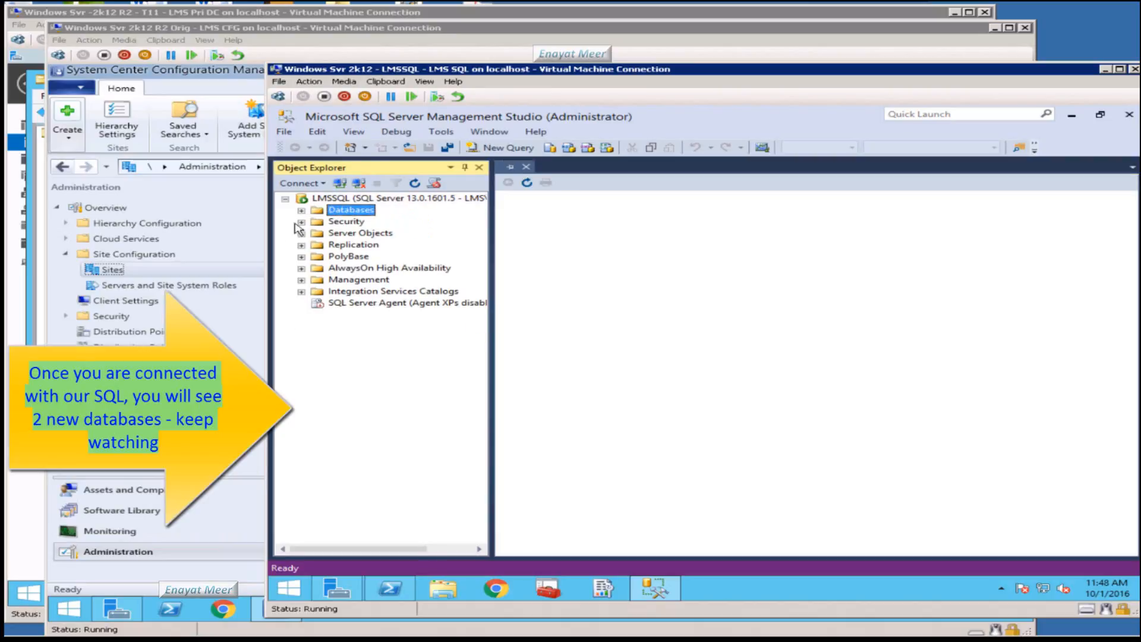
left_click(301, 210)
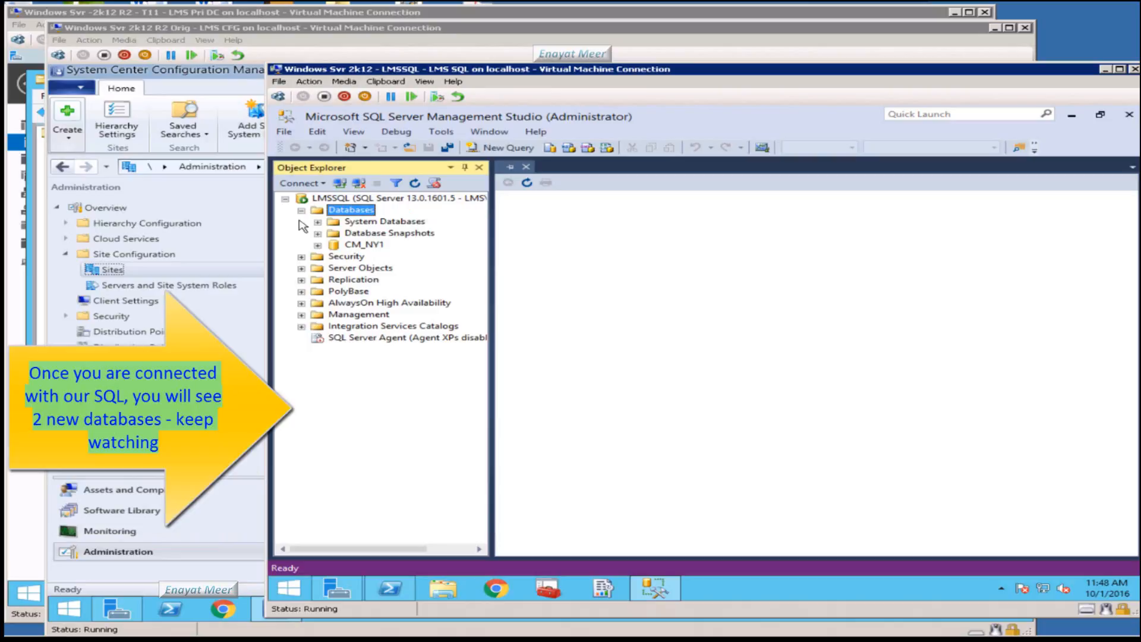
left_click(377, 222)
left_click(379, 233)
left_click(377, 244)
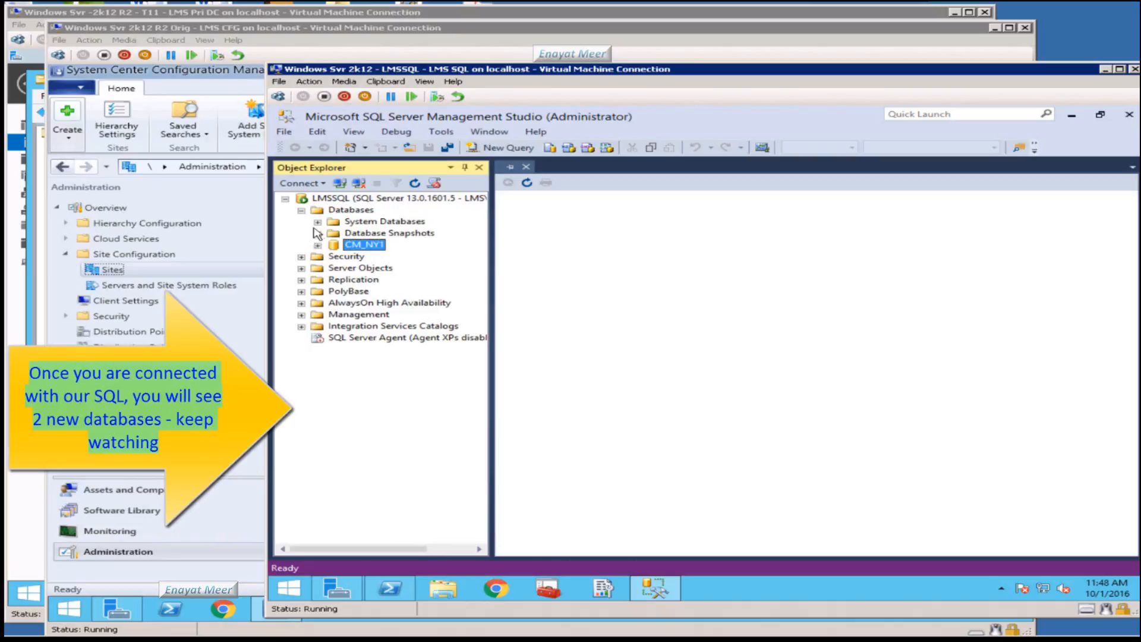
Step: Refresh the LMSSQL server and check its databases for ReportServer and ReportServerTempDB
right_click(333, 198)
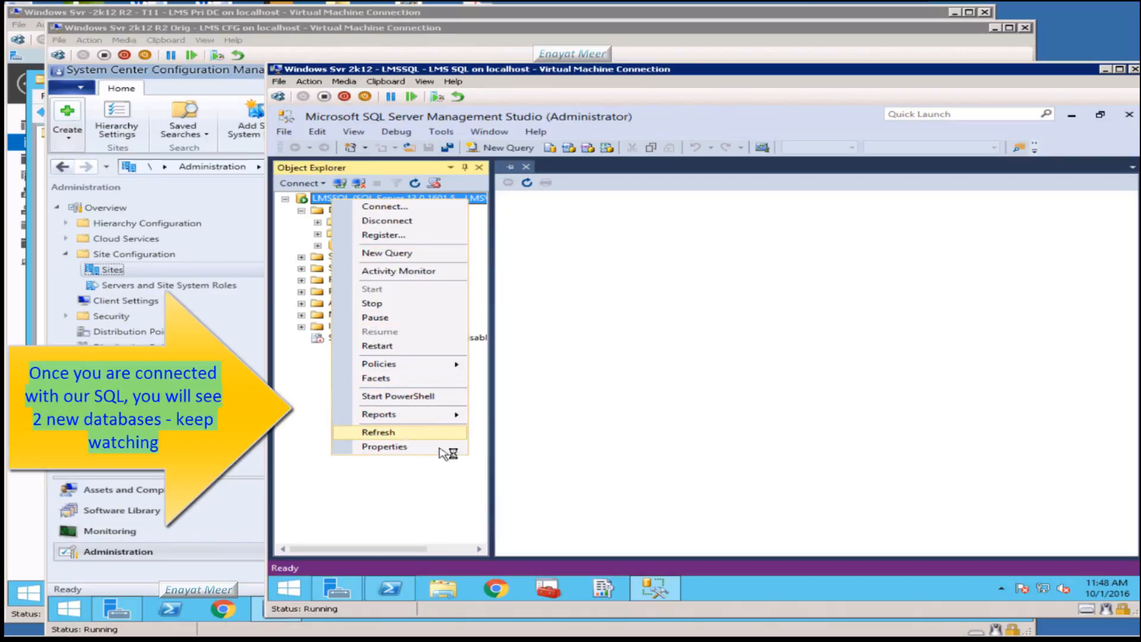
left_click(409, 433)
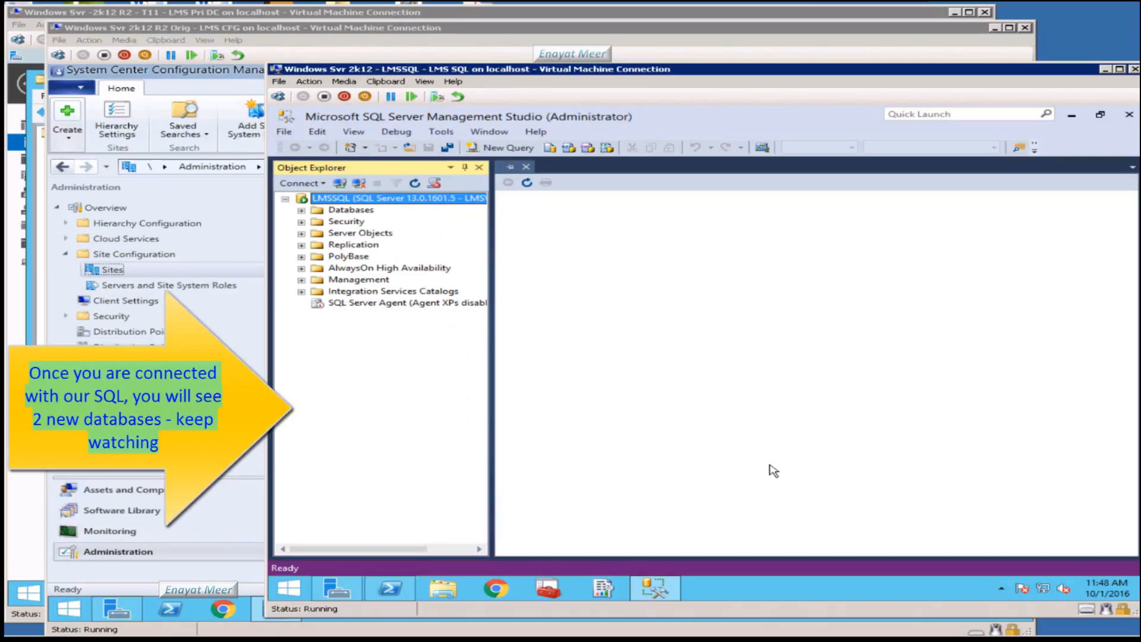
left_click(301, 211)
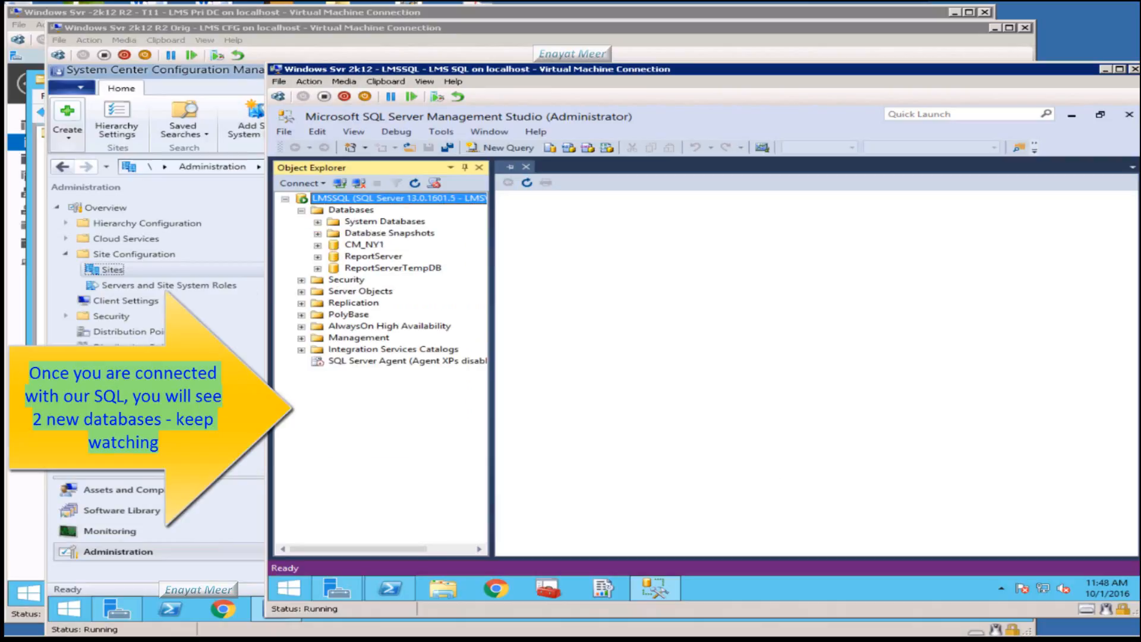
left_click(383, 258)
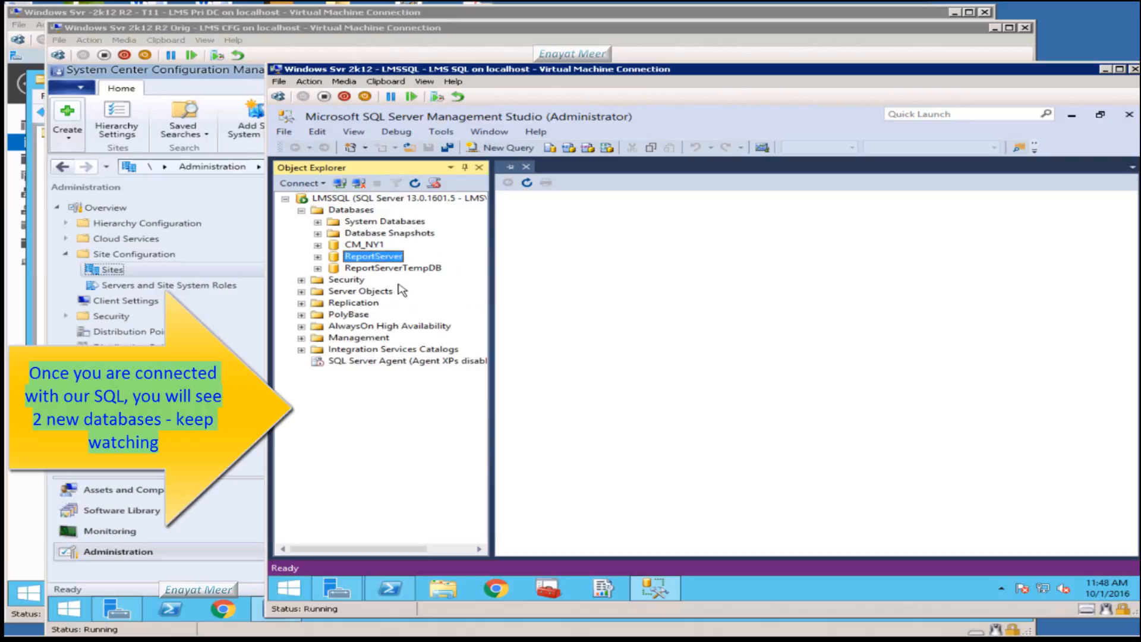
left_click(390, 271)
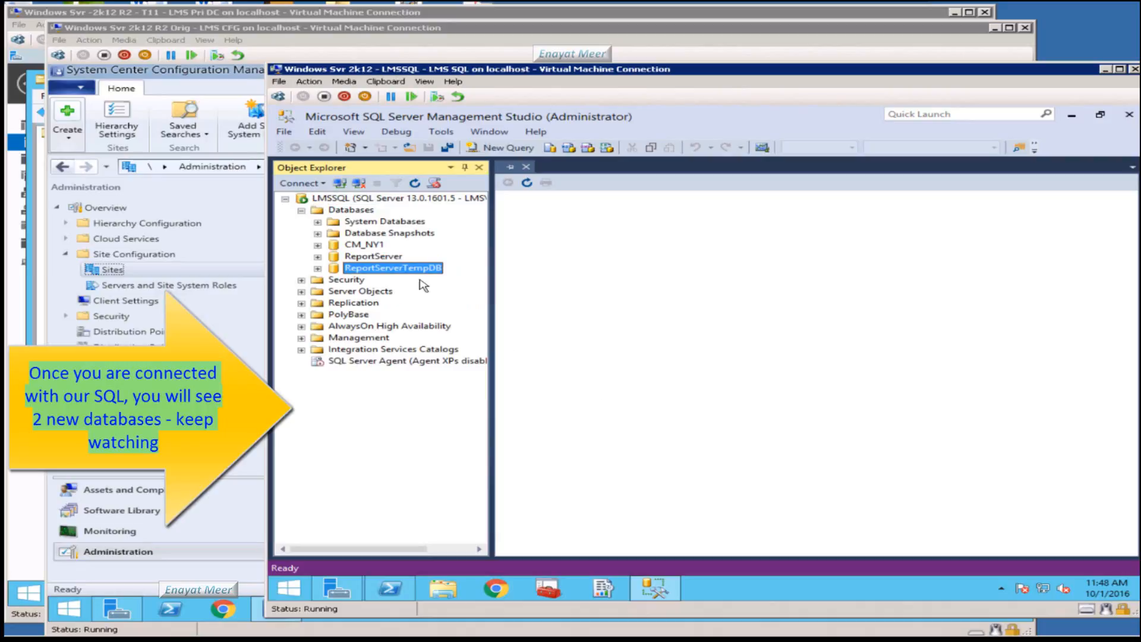
left_click(372, 260)
left_click(370, 270)
left_click(381, 259)
left_click(386, 269)
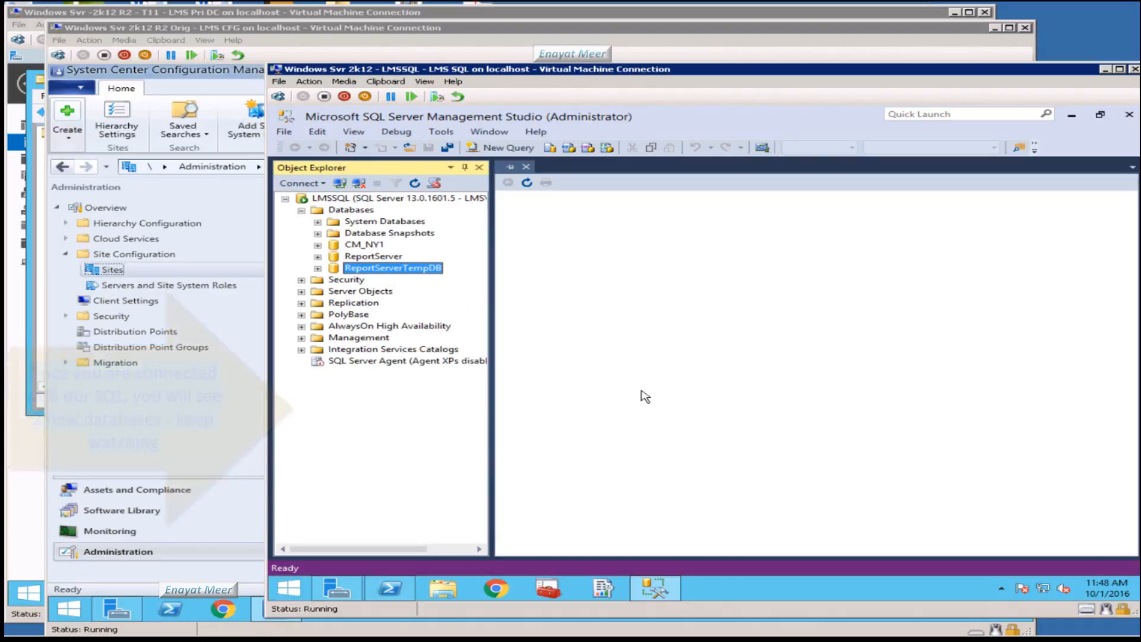